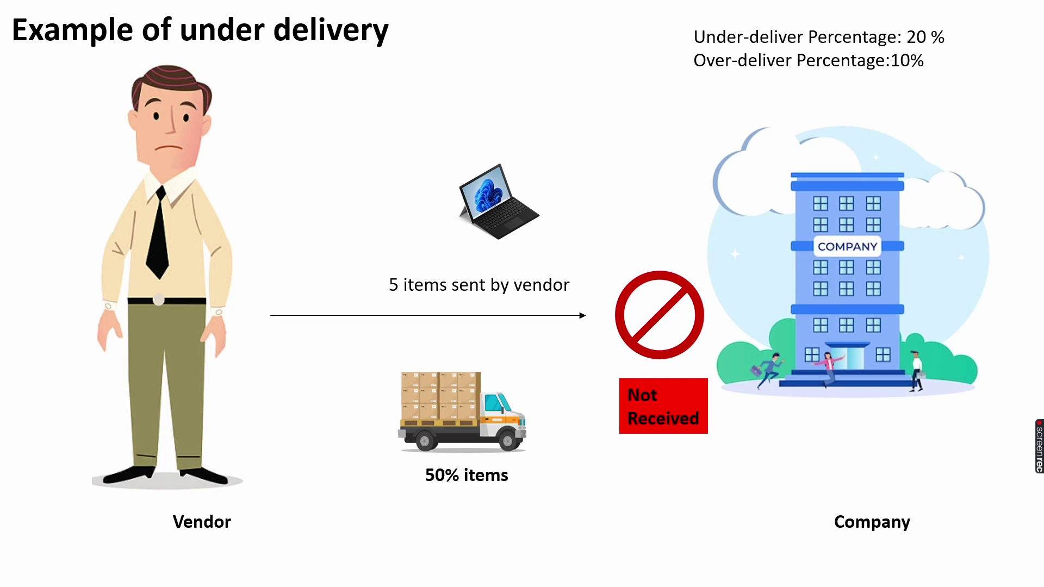
# Switch to Finance and Operations and open the Delivery settings of the Procurement and sourcing parameters
pyautogui.hotkey('alt', 'Tab')
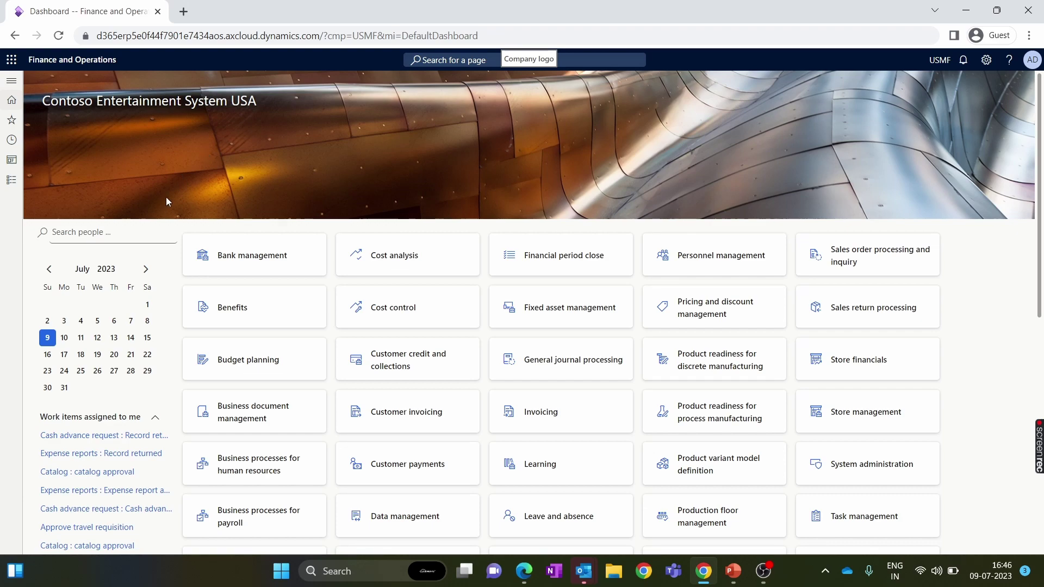
pyautogui.click(13, 181)
pyautogui.scroll(-7, 84, 456)
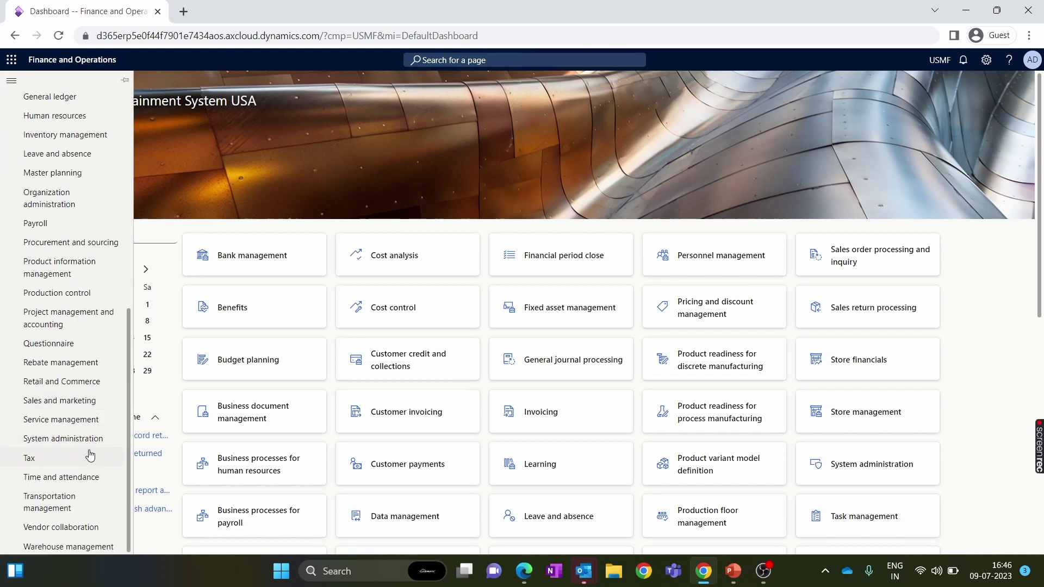
pyautogui.click(88, 246)
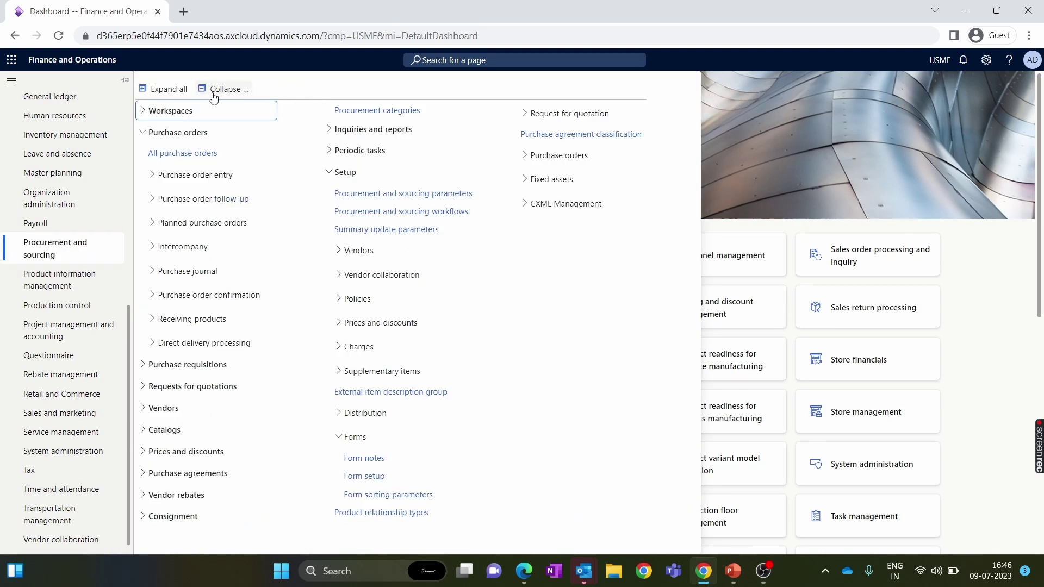
pyautogui.click(216, 92)
pyautogui.click(145, 390)
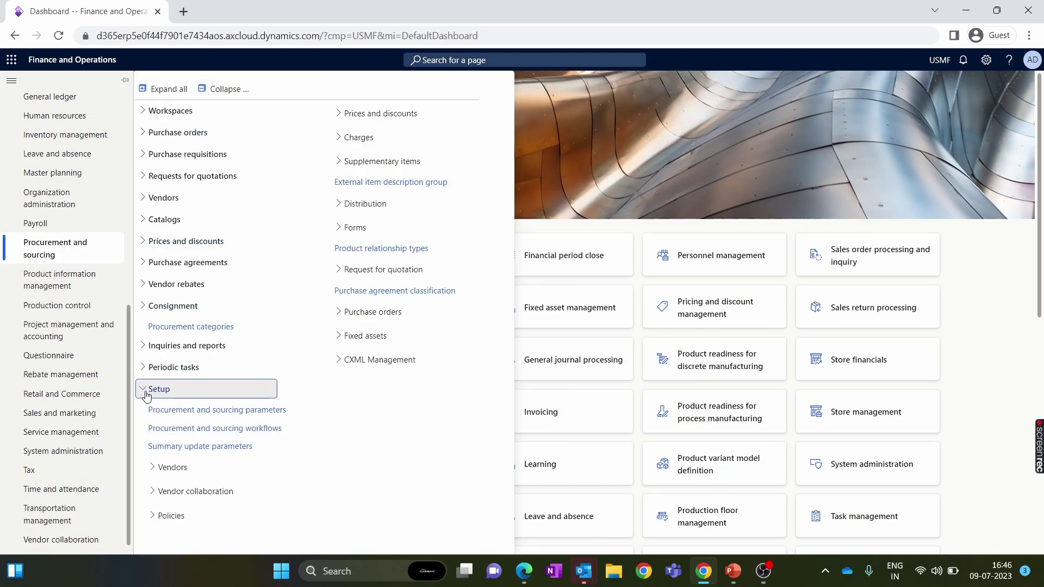
pyautogui.click(222, 410)
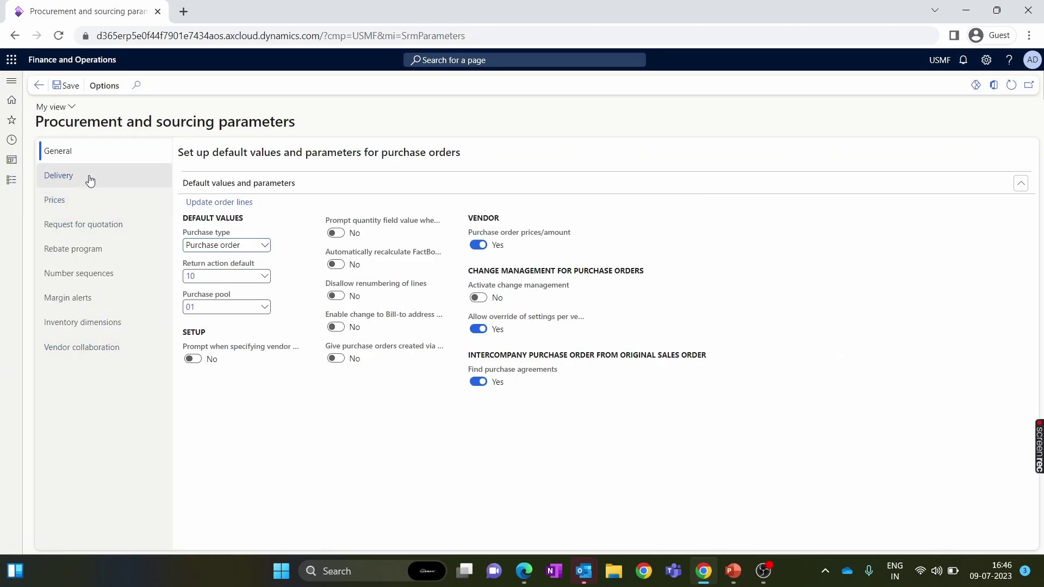
pyautogui.click(90, 179)
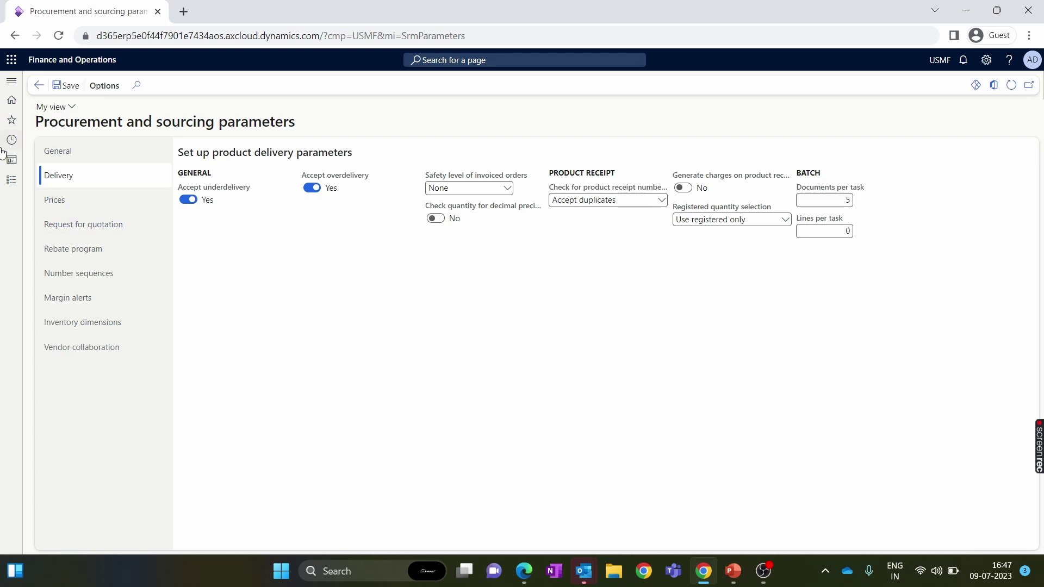
# Open the list of all purchase orders in the Procurement and sourcing module
pyautogui.click(11, 119)
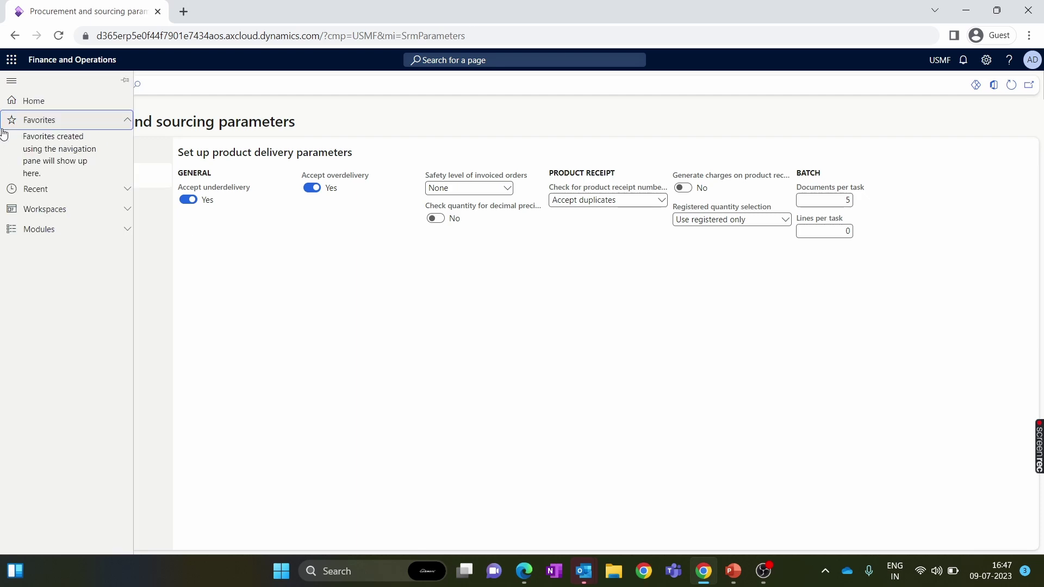
pyautogui.click(72, 229)
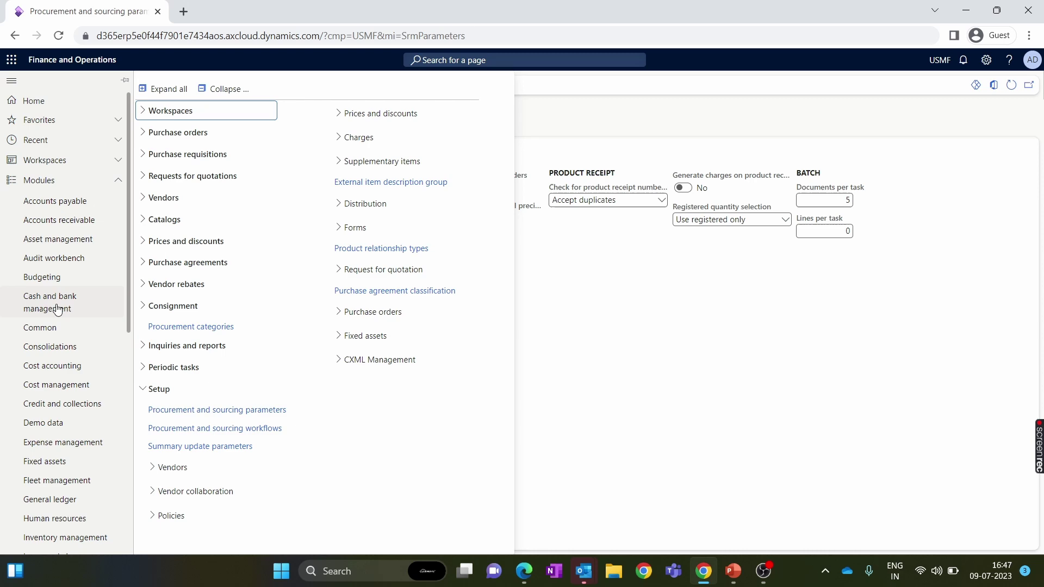
pyautogui.click(153, 135)
pyautogui.click(191, 154)
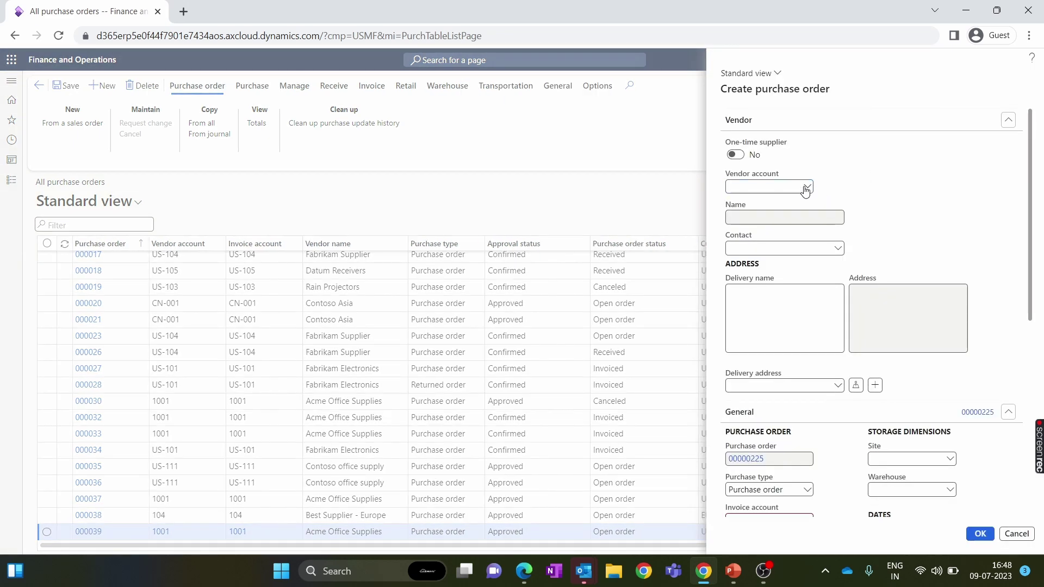
# Create a purchase order for vendor Acme Office Supplies with site S1 and warehouse NW1
pyautogui.click(807, 187)
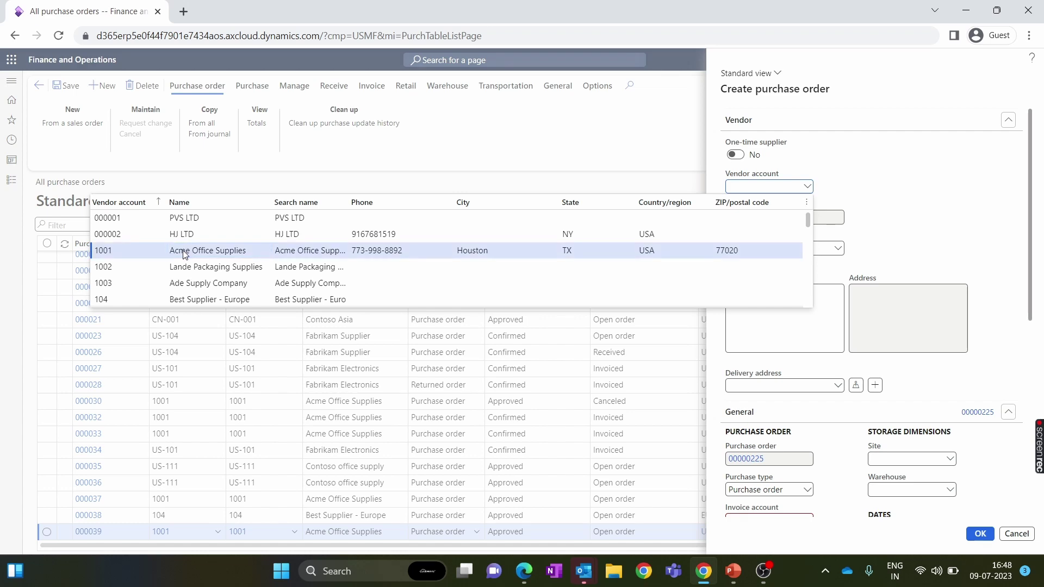
pyautogui.click(181, 250)
pyautogui.scroll(-7, 870, 267)
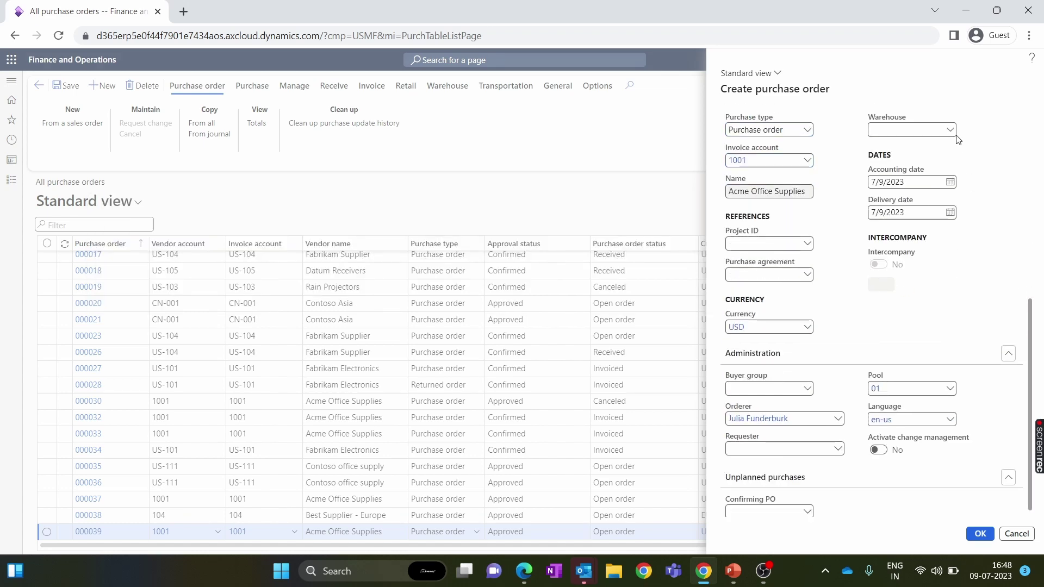
pyautogui.scroll(2, 949, 239)
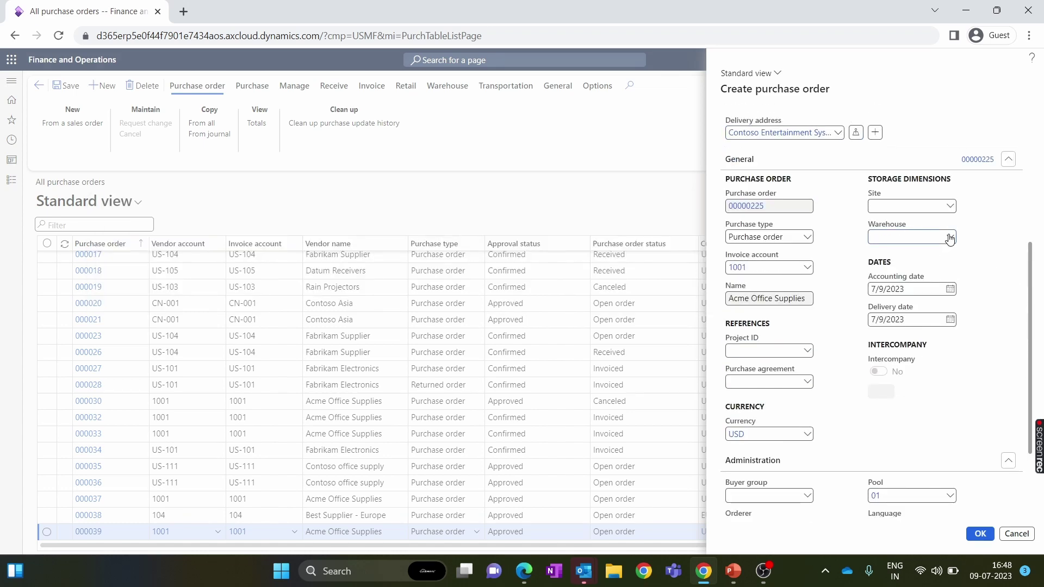
pyautogui.scroll(-2, 772, 244)
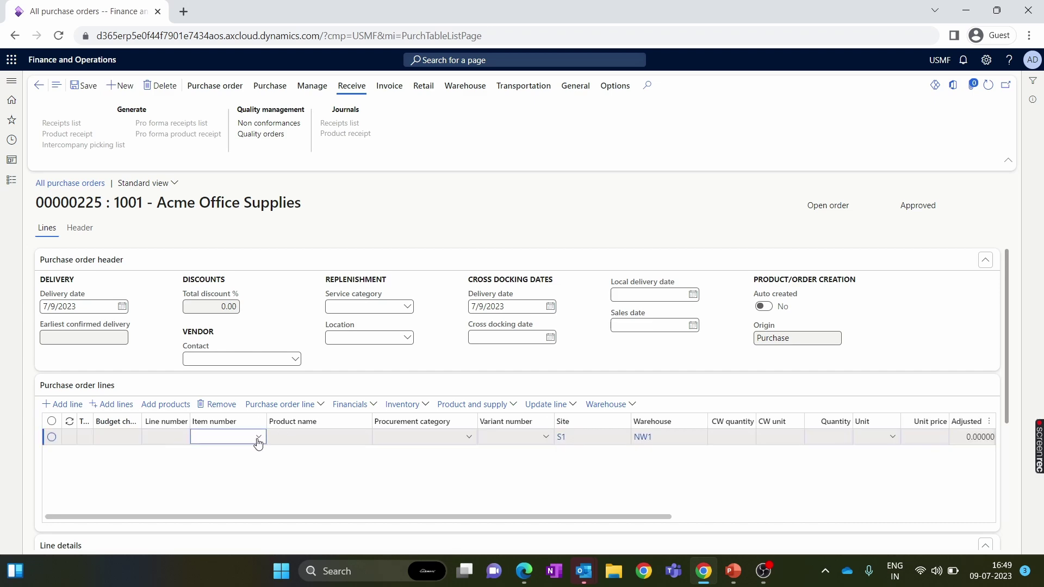
# Enter item A0001 (HDMI 6' Cables) on the order line with a quantity of 10
pyautogui.click(258, 441)
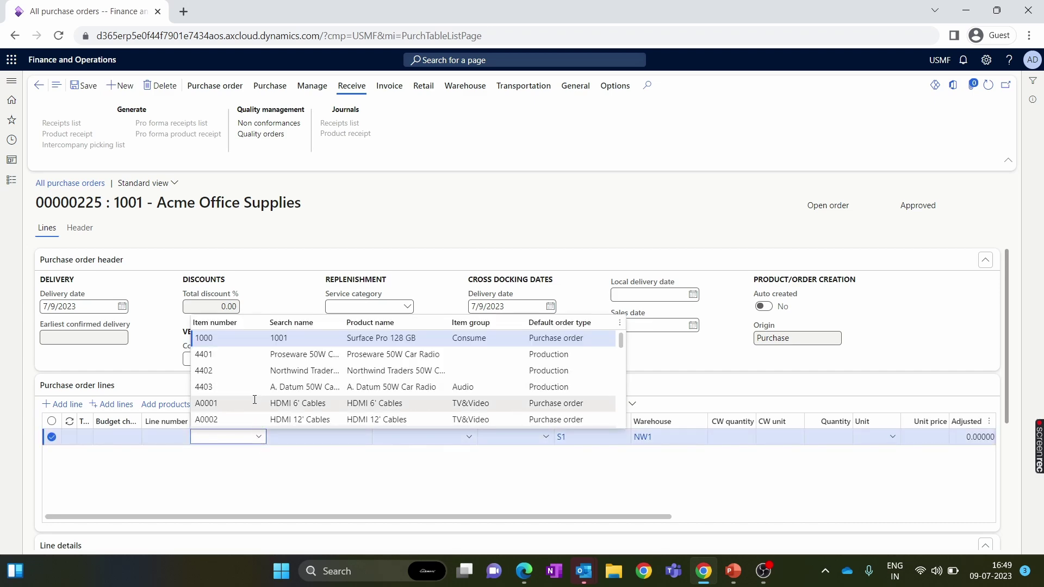
pyautogui.click(255, 403)
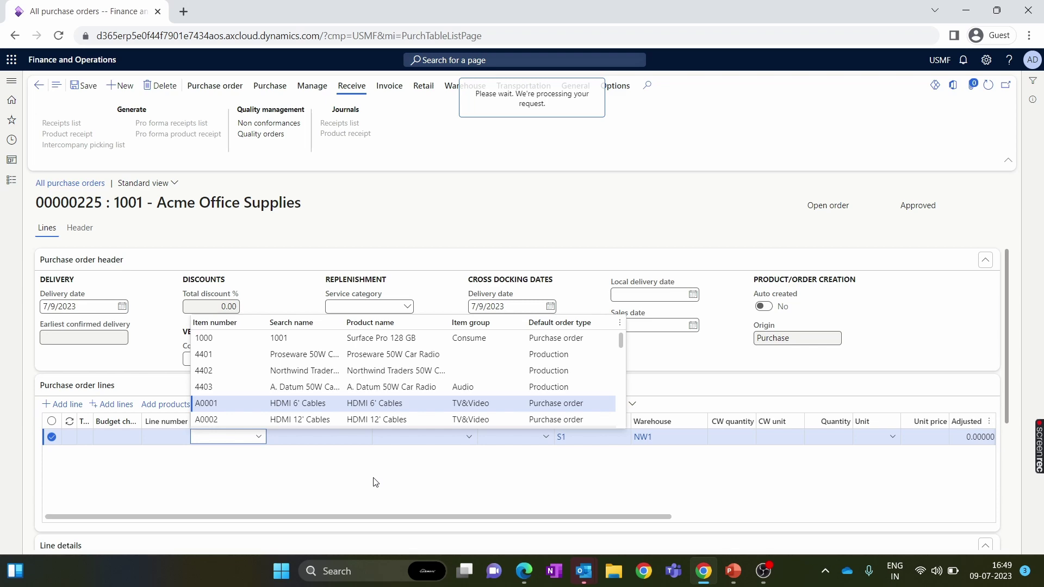
pyautogui.moveTo(472, 516); pyautogui.dragTo(741, 518)
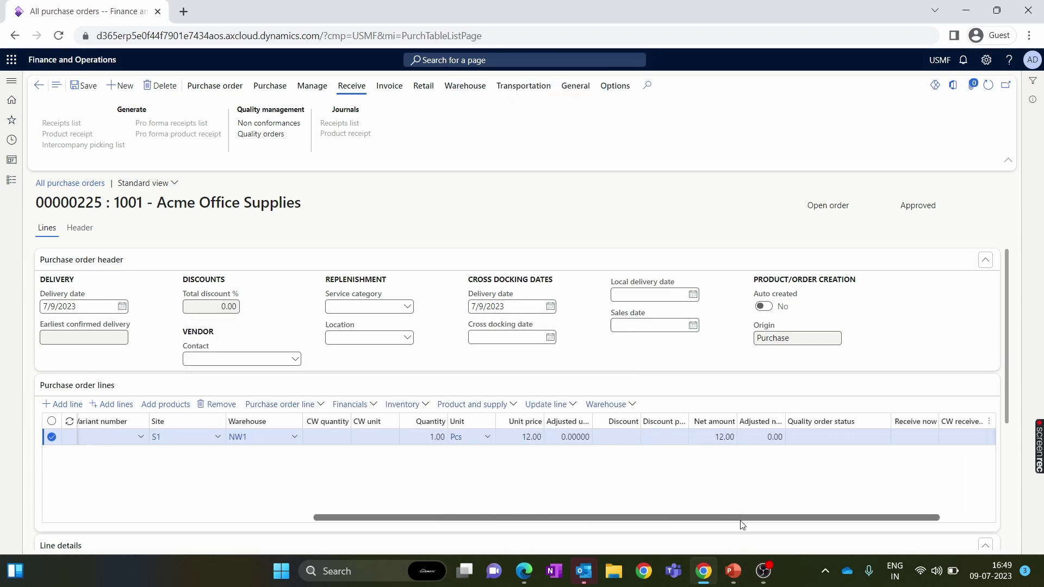
pyautogui.click(426, 436)
pyautogui.write('10')
pyautogui.click(433, 475)
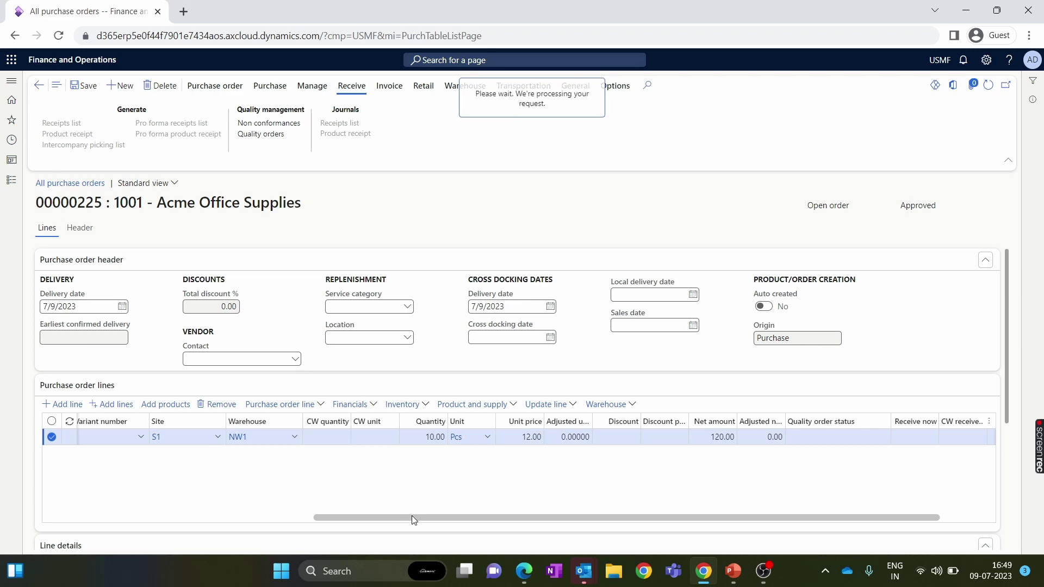
pyautogui.moveTo(378, 518); pyautogui.dragTo(71, 505)
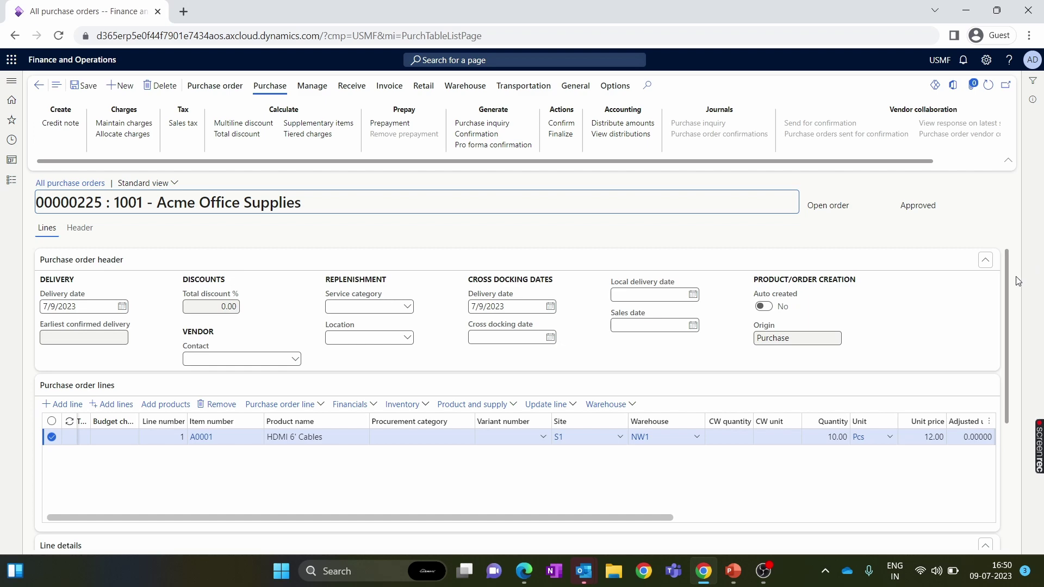
# Set the underdelivery percentage to 20 in the order line's delivery details
pyautogui.moveTo(1002, 286); pyautogui.dragTo(1003, 411)
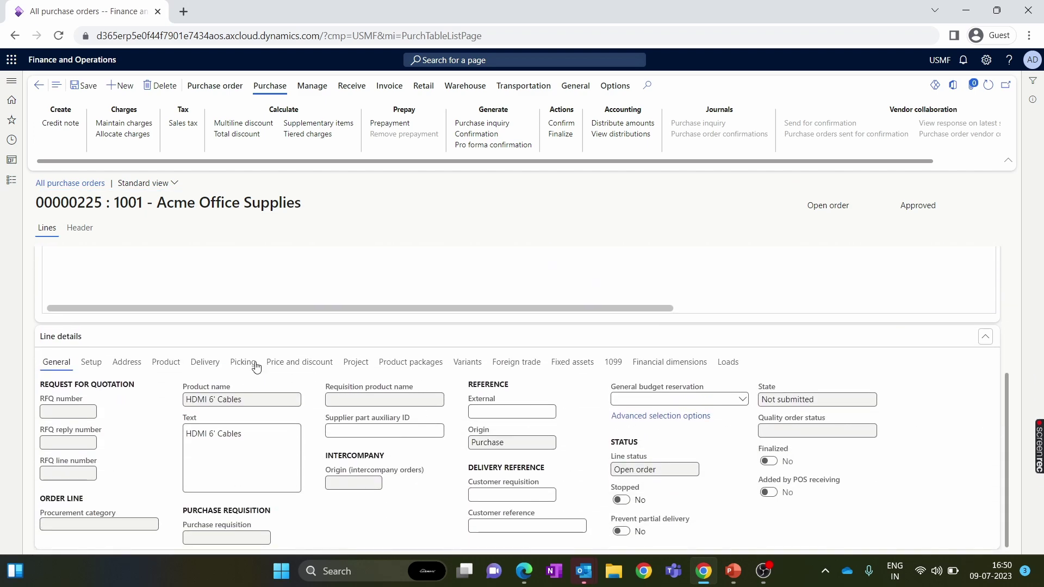
pyautogui.click(205, 363)
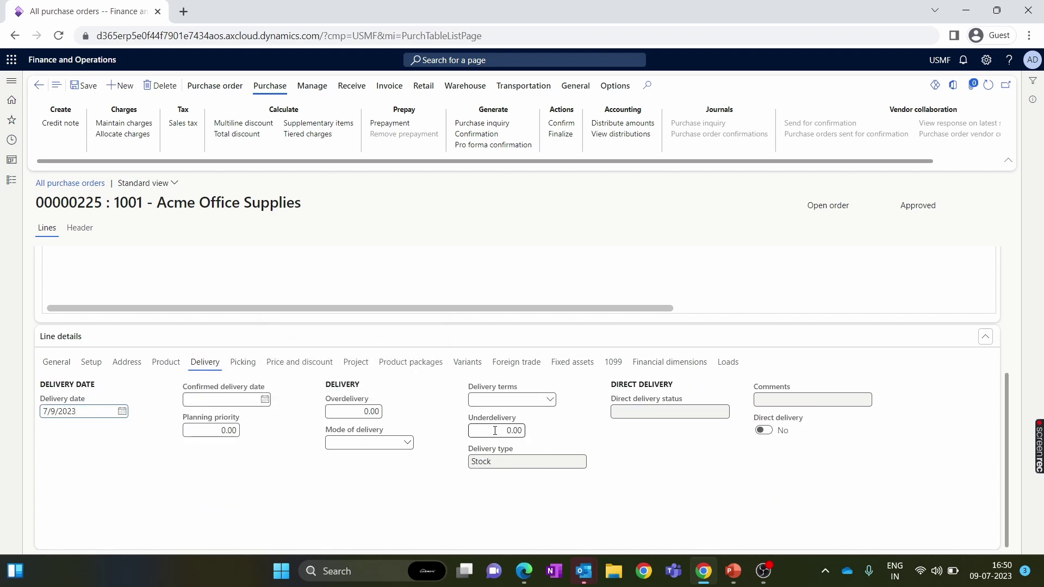
pyautogui.click(505, 431)
pyautogui.scroll(4, 555, 446)
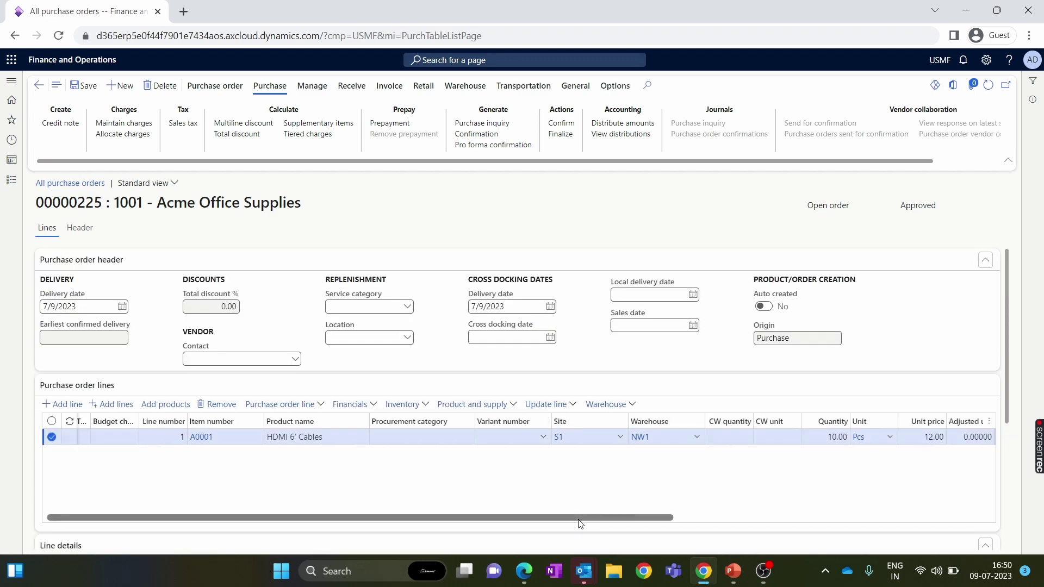
# Check the line's ordered quantity and underdelivery percentage, and confirm the purchase order
pyautogui.moveTo(1005, 289)
pyautogui.mouseDown()
pyautogui.moveTo(1008, 329)
pyautogui.moveTo(1007, 288)
pyautogui.mouseUp()
pyautogui.click(830, 437)
pyautogui.moveTo(830, 437); pyautogui.dragTo(848, 439)
pyautogui.click(790, 470)
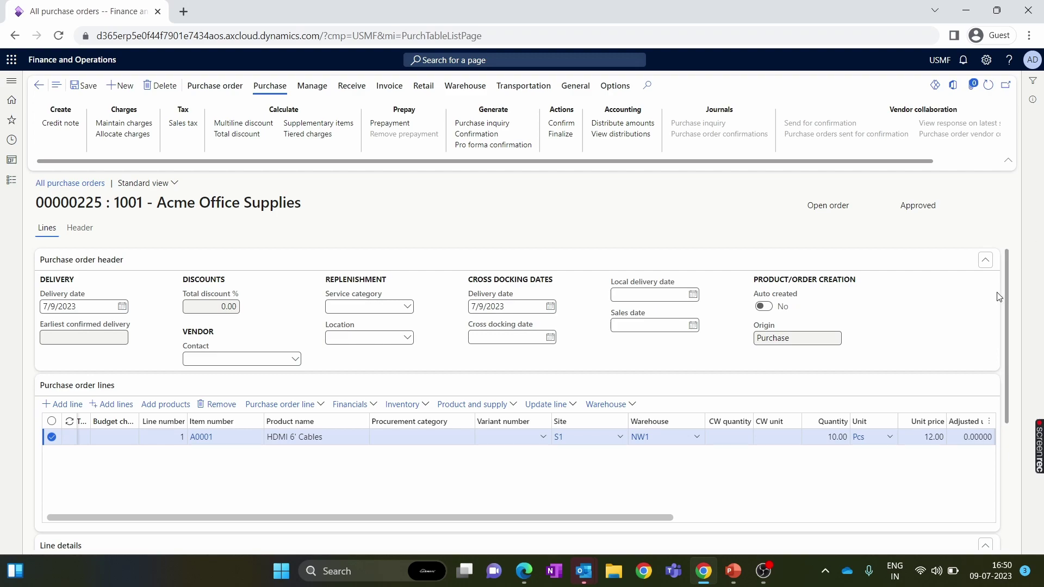
pyautogui.scroll(-3, 1003, 285)
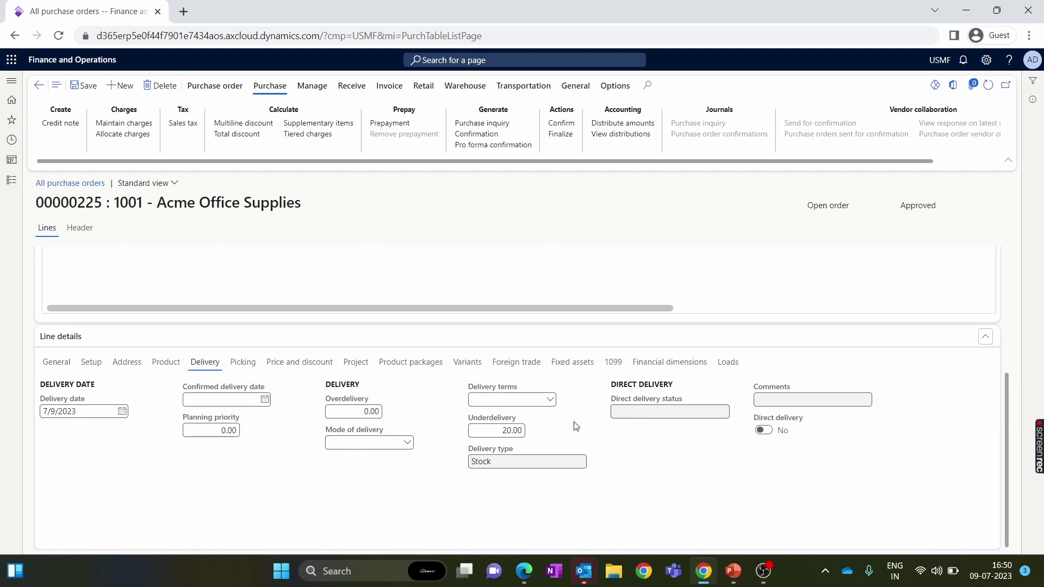
pyautogui.scroll(3, 553, 434)
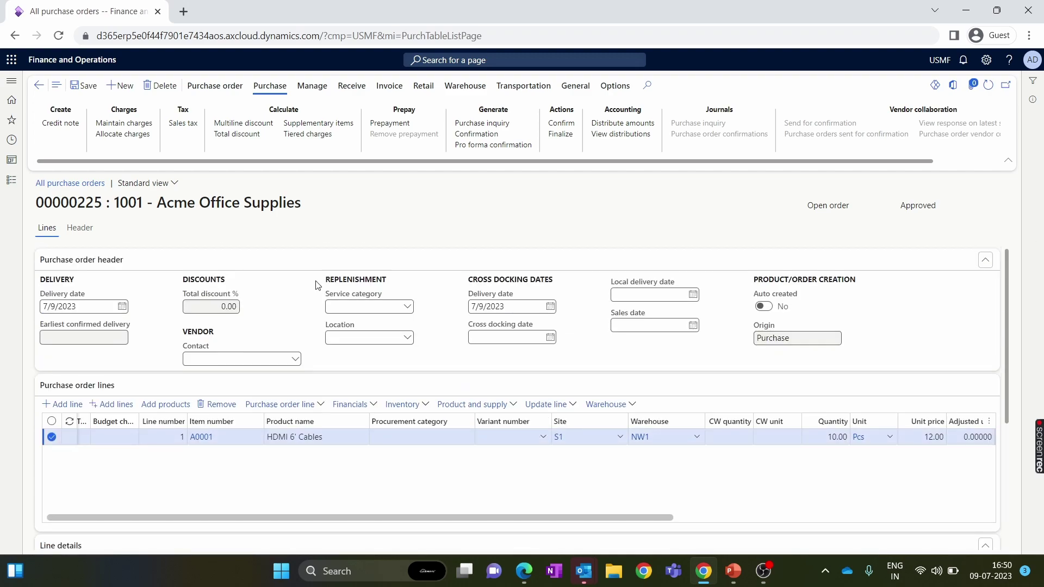
pyautogui.click(561, 124)
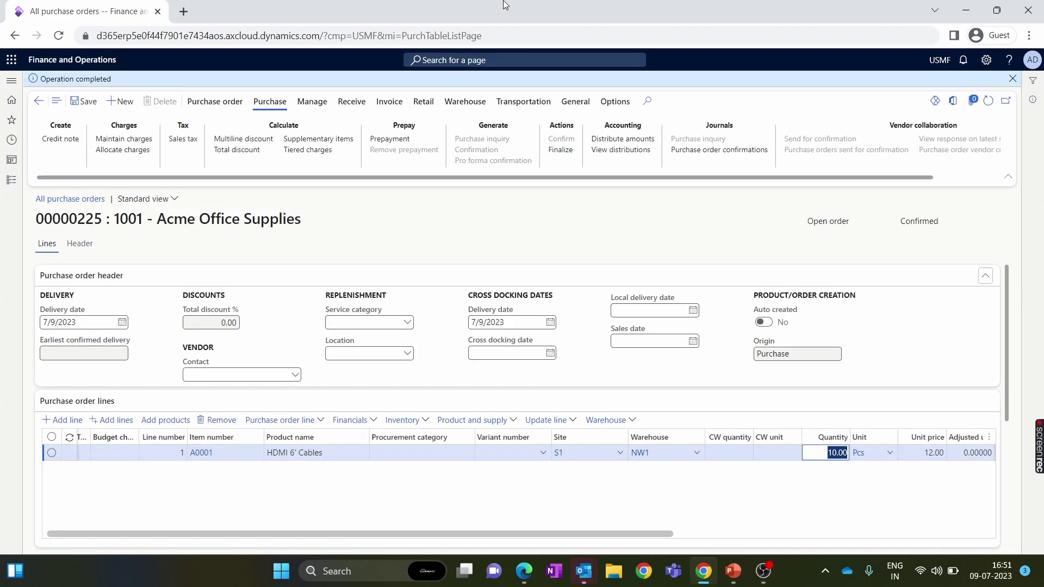
# Start posting a product receipt for the order, using the purchase order number as the product receipt number
pyautogui.click(350, 102)
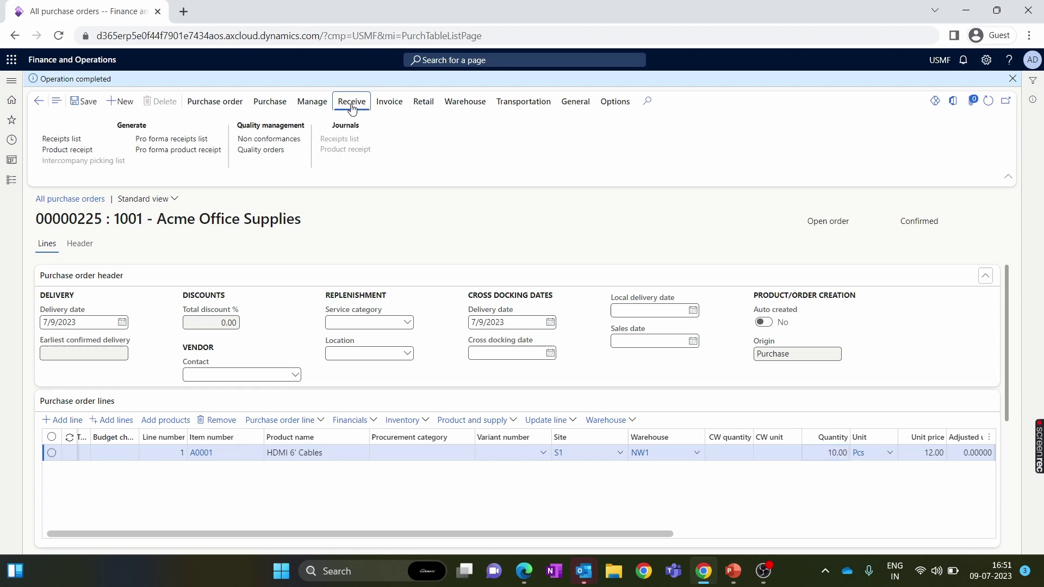
pyautogui.click(53, 152)
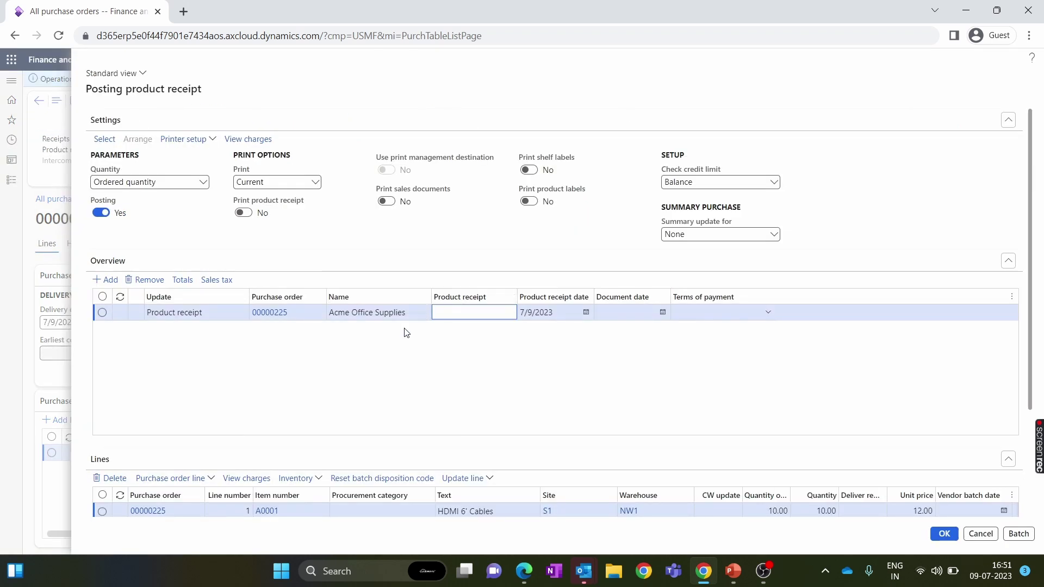
pyautogui.click(298, 314)
pyautogui.hotkey('ctrl', 'c')
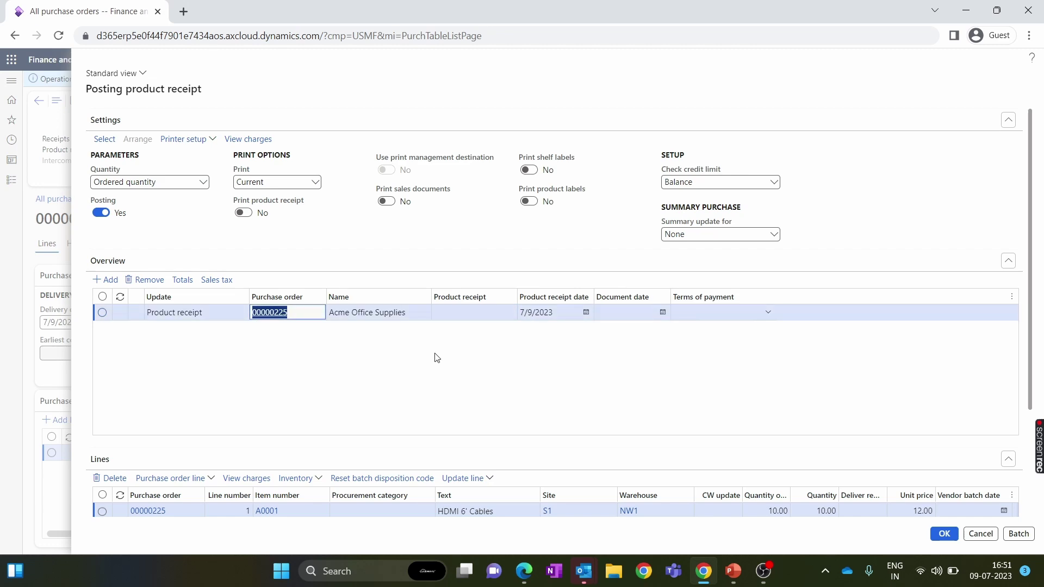
pyautogui.click(450, 313)
pyautogui.hotkey('ctrl', 'v')
# Expand the receipt line's details and set the HDMI 6' Cables quantity to 5
pyautogui.moveTo(1030, 321); pyautogui.dragTo(1030, 427)
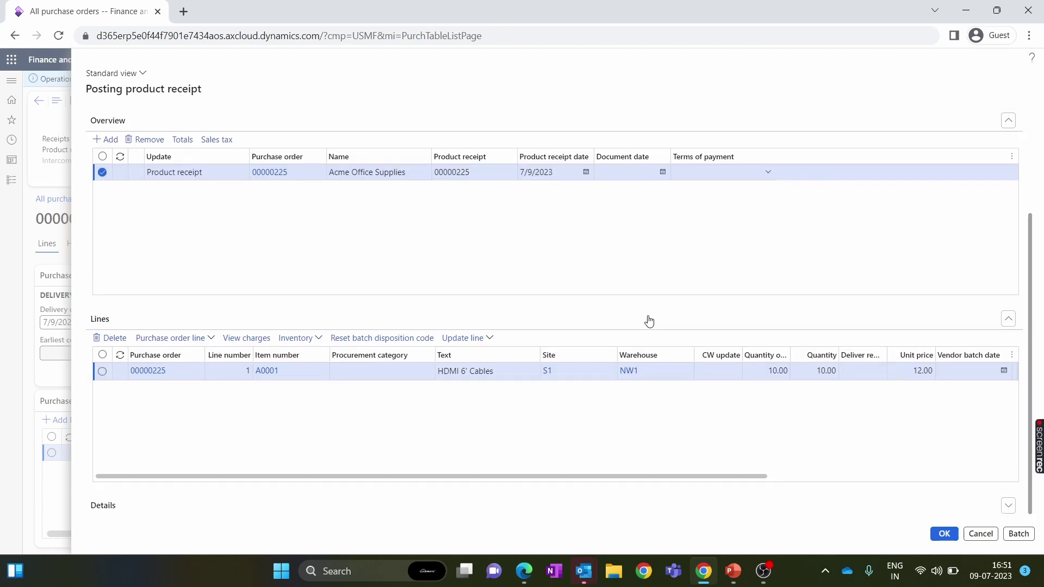
pyautogui.click(763, 367)
pyautogui.moveTo(741, 476); pyautogui.dragTo(485, 496)
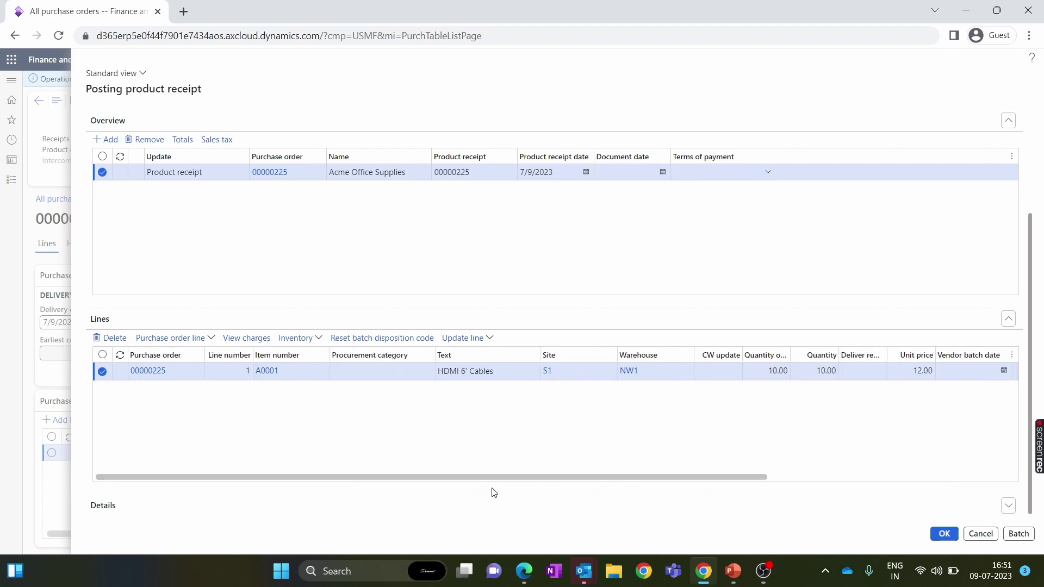
pyautogui.click(484, 498)
pyautogui.click(810, 288)
pyautogui.press('BackSpace')
pyautogui.write('5')
pyautogui.click(871, 331)
# Mark the receipt line as closed for receipt and try to post the product receipt
pyautogui.moveTo(752, 394); pyautogui.dragTo(1001, 394)
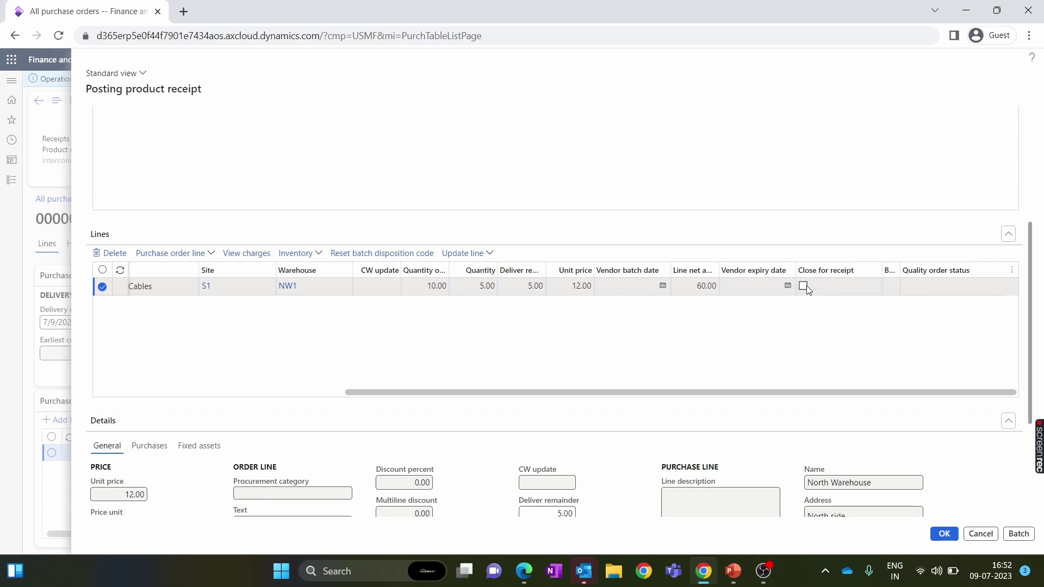
pyautogui.moveTo(815, 392); pyautogui.dragTo(513, 395)
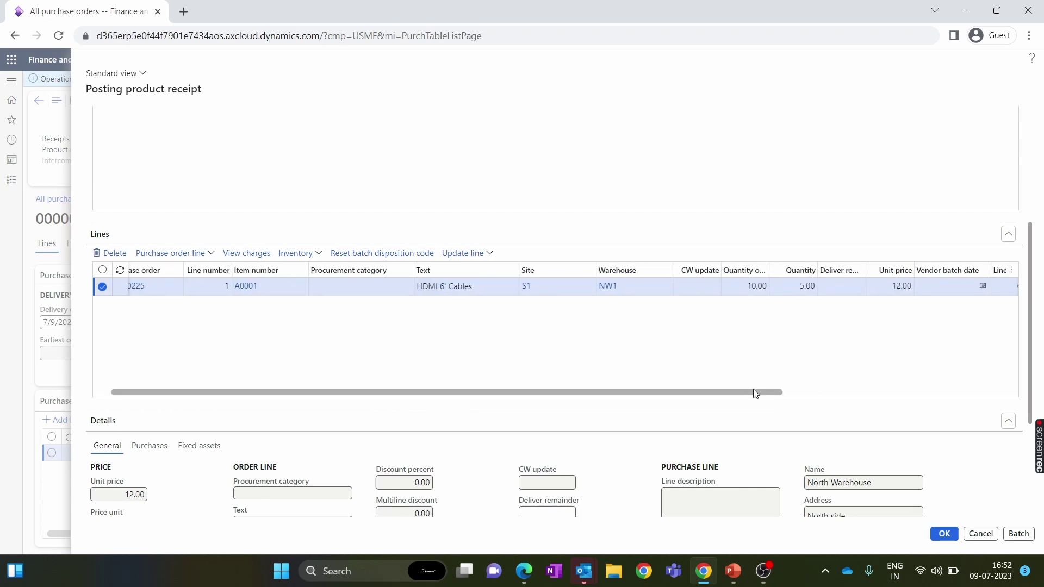
pyautogui.scroll(5, 782, 397)
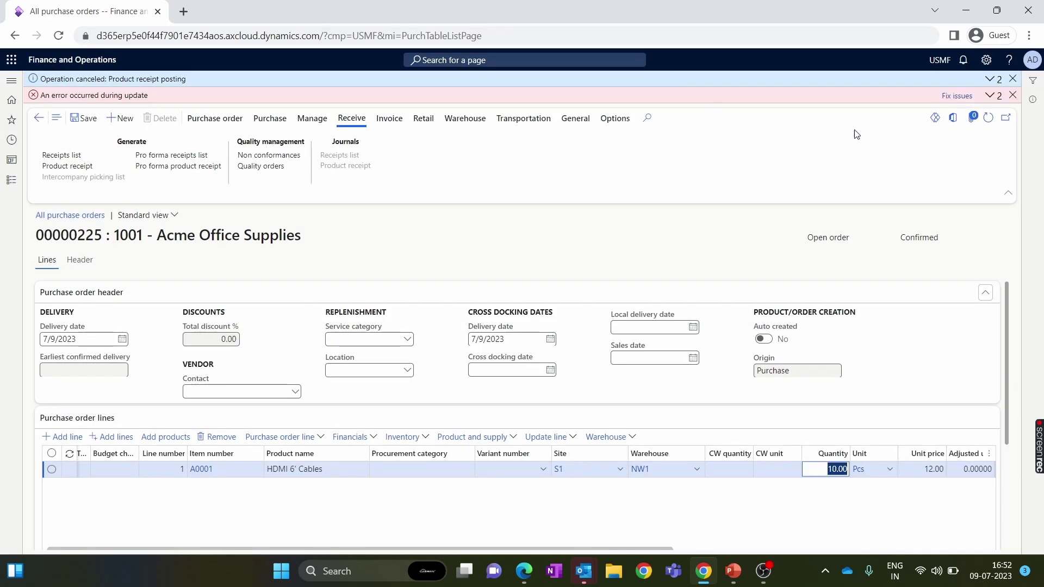
# Open the message details of the posting error and read the underdelivery message for item A0001
pyautogui.click(992, 95)
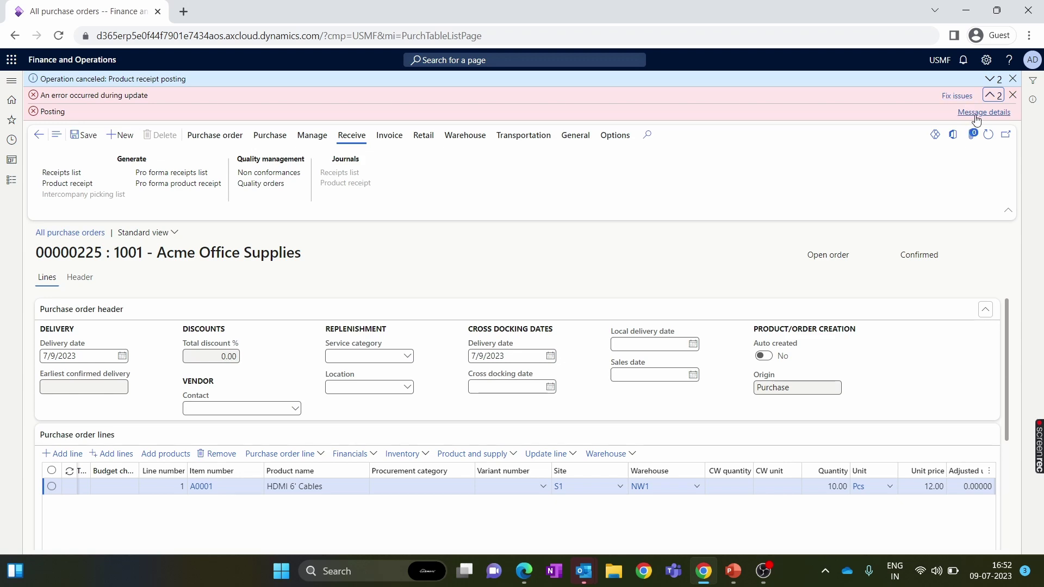
pyautogui.click(978, 113)
pyautogui.moveTo(926, 156); pyautogui.dragTo(1012, 158)
pyautogui.click(1007, 148)
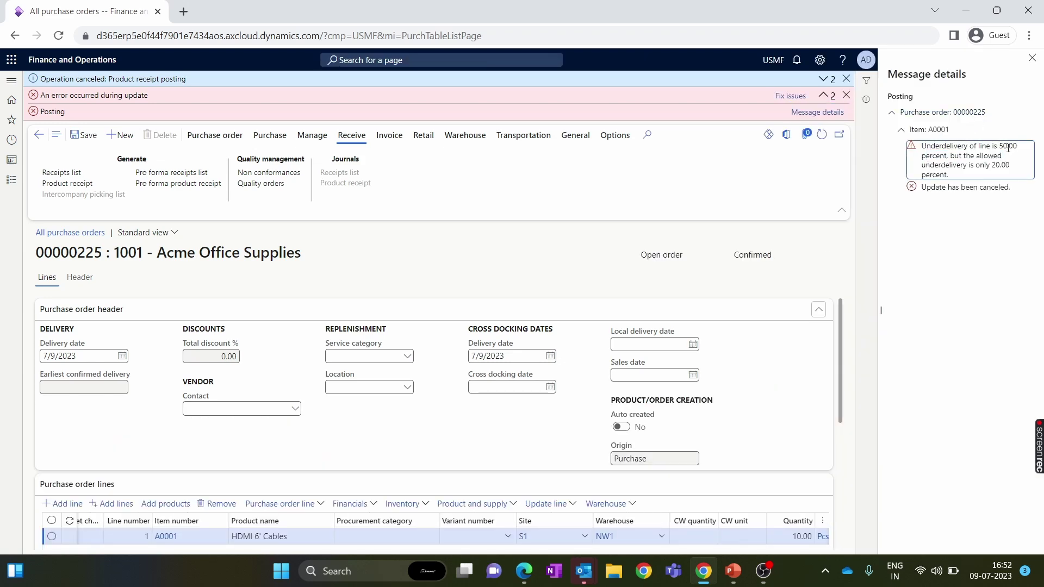
# Review the stated and allowed underdelivery percentages in the posting error for item A0001, and close the message details
pyautogui.moveTo(1017, 147); pyautogui.dragTo(963, 148)
pyautogui.click(967, 184)
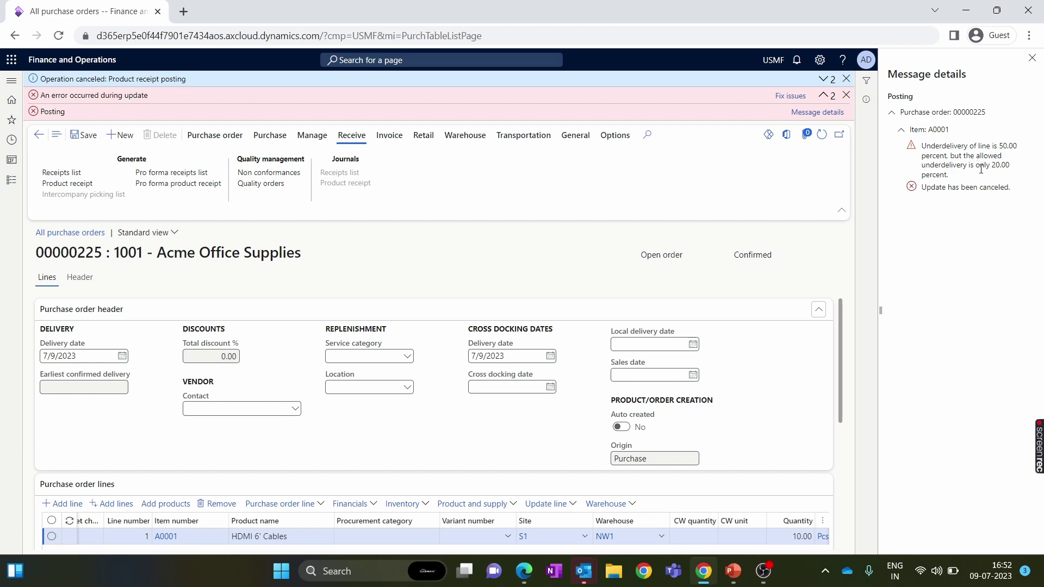
pyautogui.click(1031, 58)
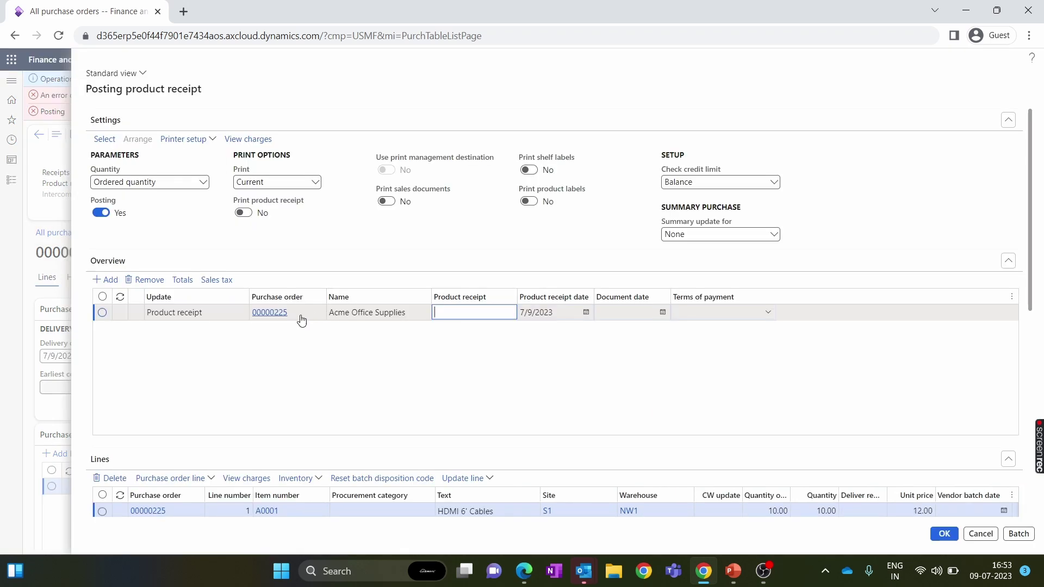
# Start another product receipt posting for the order with the HDMI 6' Cables quantity set to 9, and submit it
pyautogui.moveTo(299, 316); pyautogui.dragTo(160, 324)
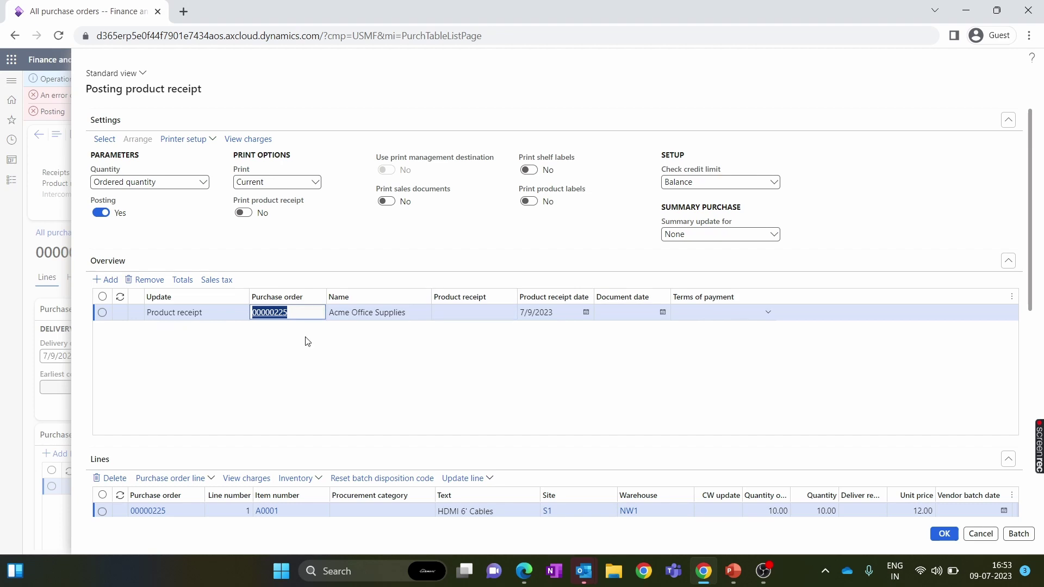
pyautogui.scroll(-4, 652, 313)
pyautogui.click(815, 280)
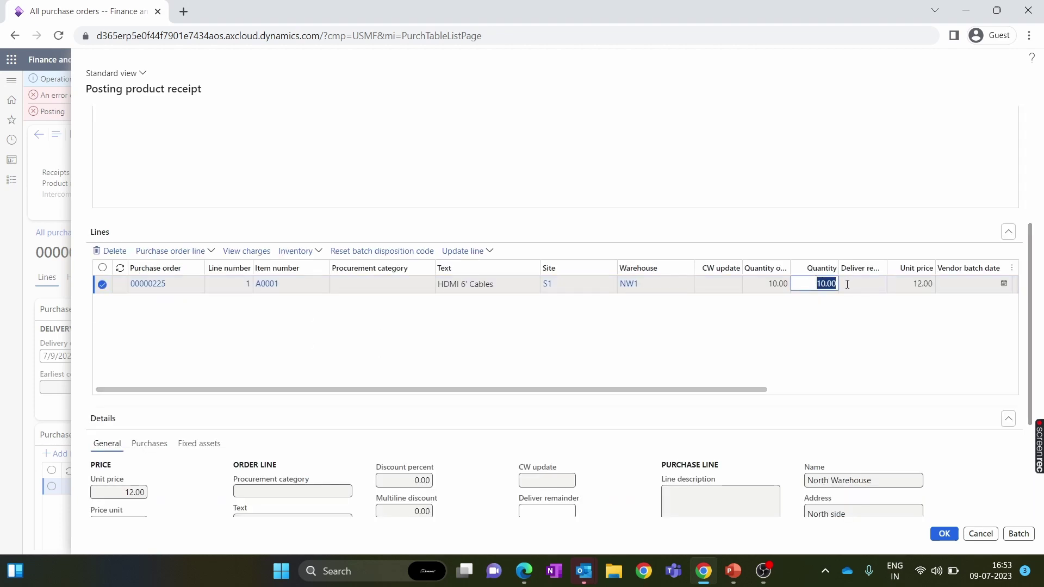
pyautogui.click(828, 317)
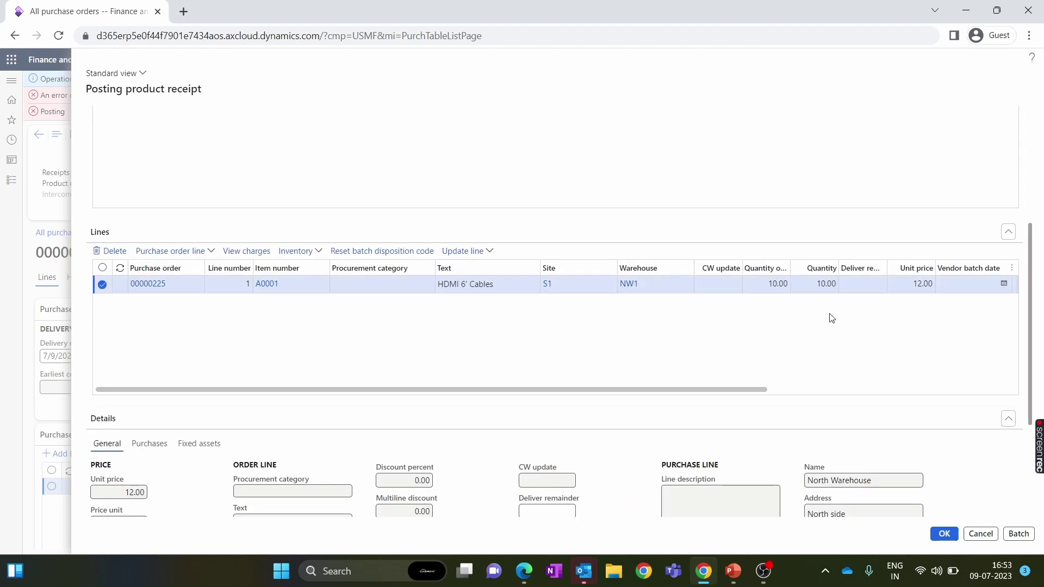
pyautogui.click(814, 286)
pyautogui.moveTo(814, 287); pyautogui.dragTo(845, 288)
pyautogui.press('BackSpace')
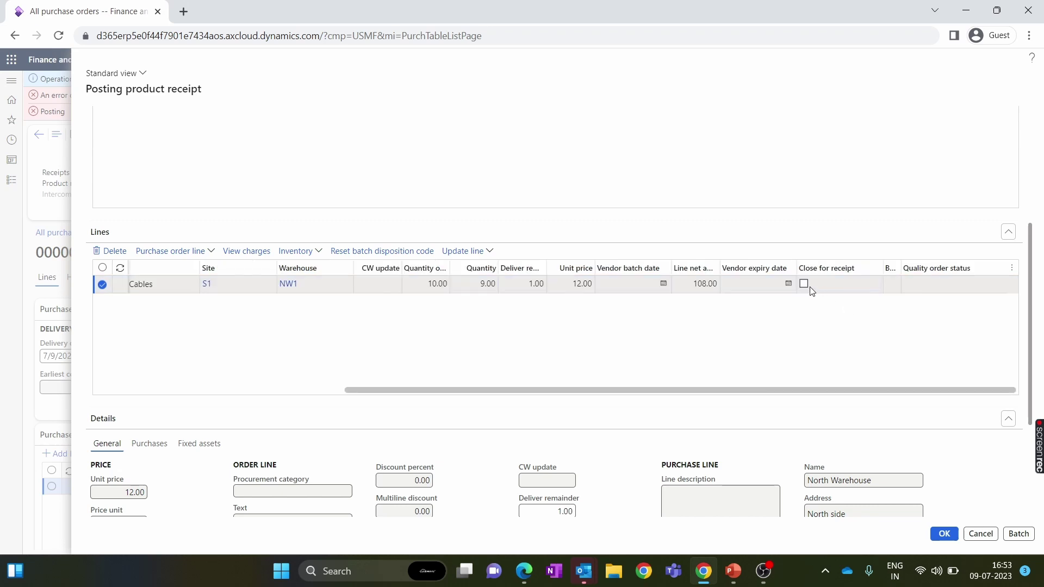
pyautogui.scroll(-5, 810, 291)
pyautogui.click(944, 533)
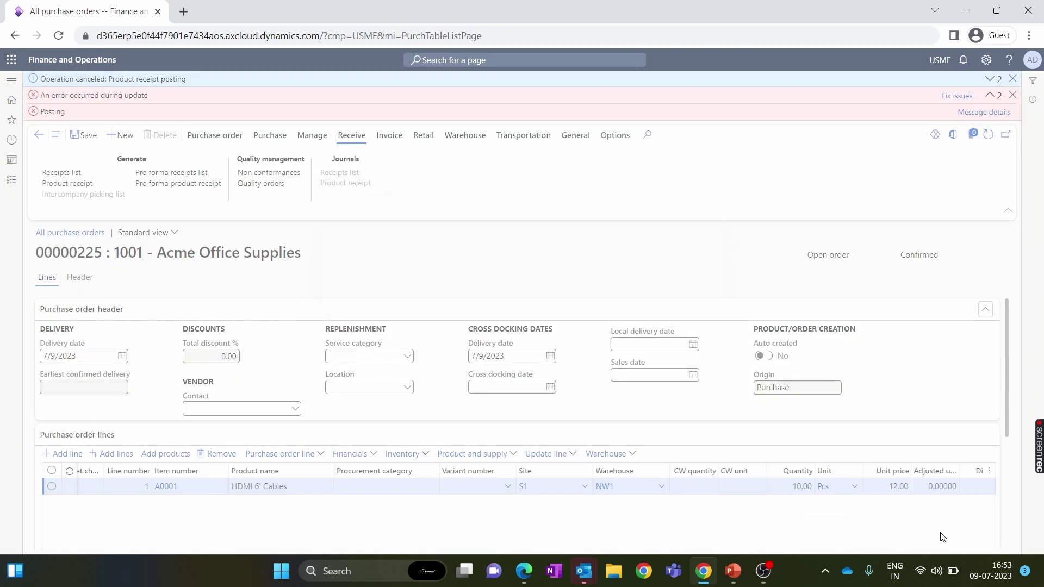
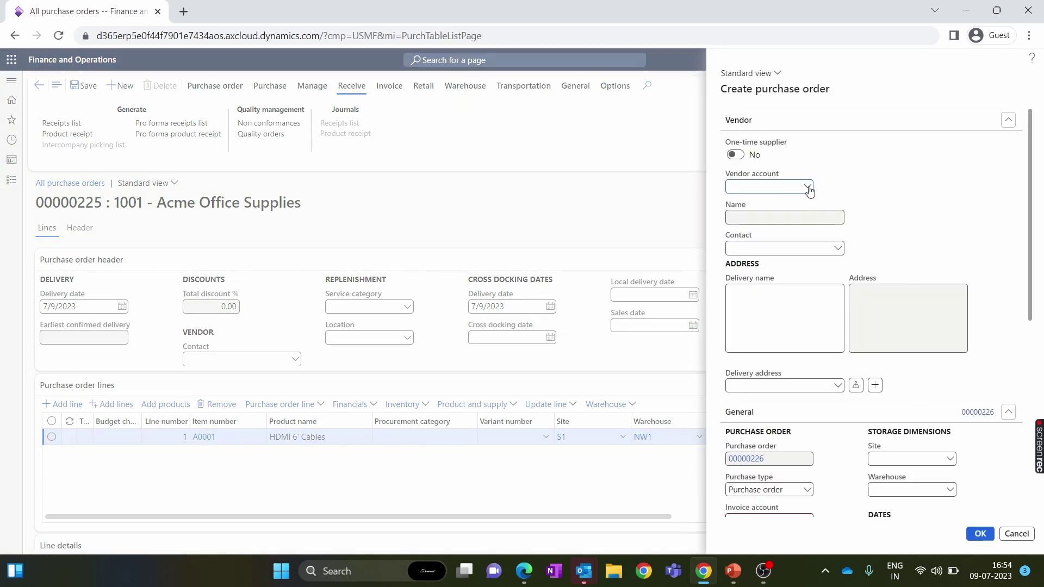
# Create a new purchase order for vendor Acme Office Supplies with warehouse NW1
pyautogui.click(808, 187)
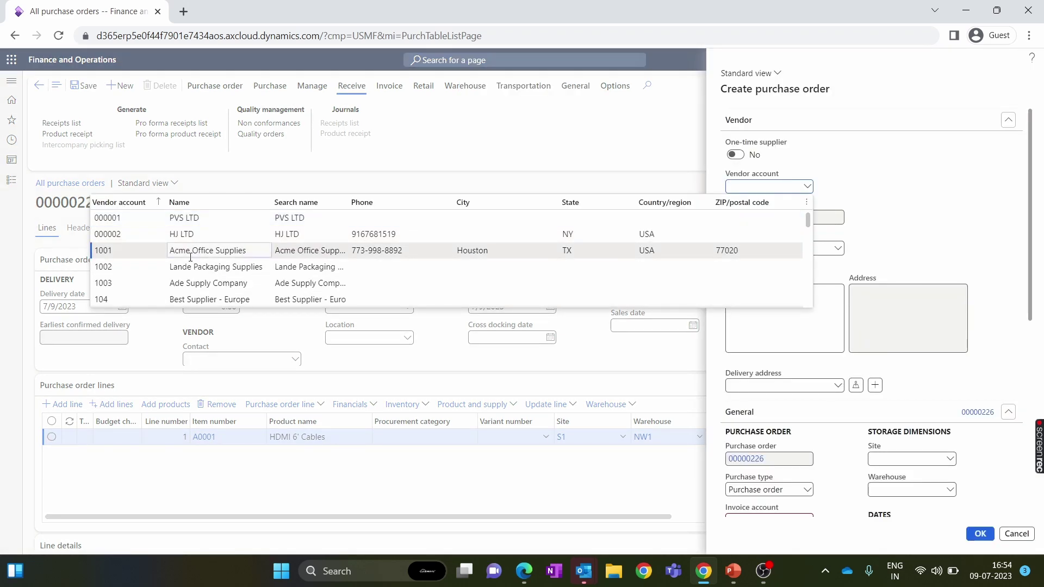
pyautogui.click(190, 255)
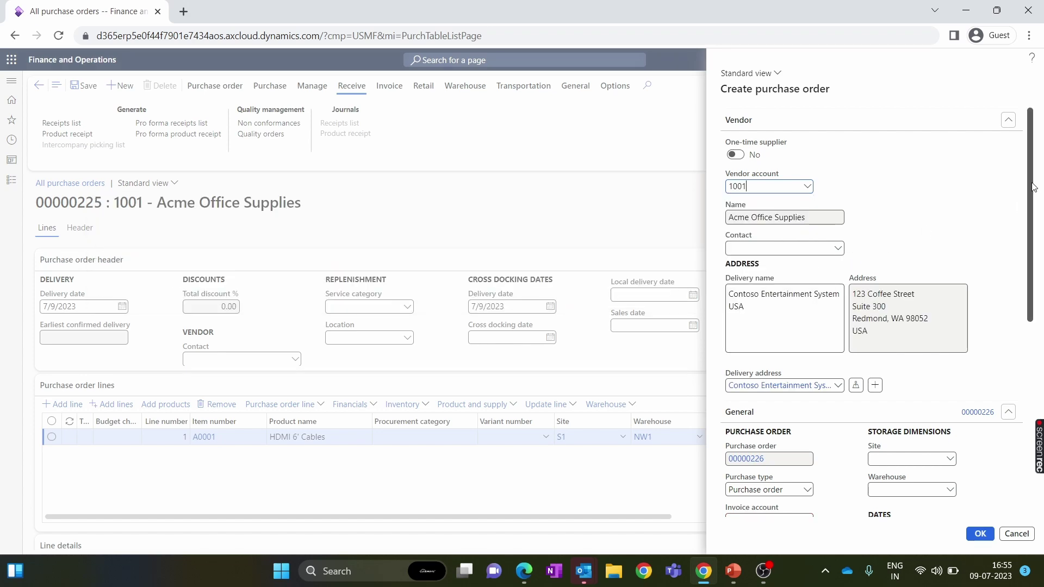
pyautogui.scroll(-3, 1033, 187)
pyautogui.click(951, 329)
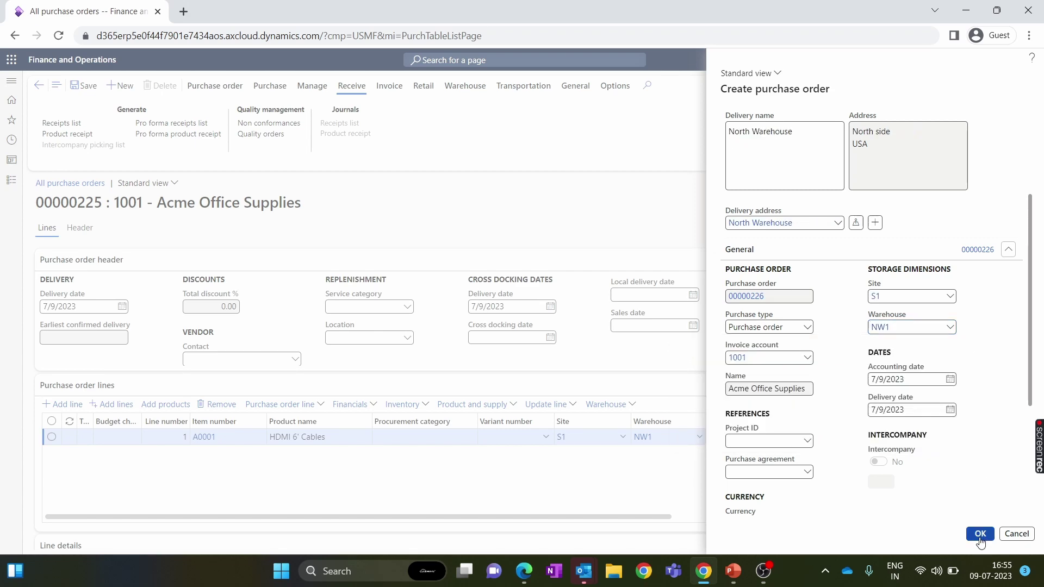
pyautogui.click(979, 535)
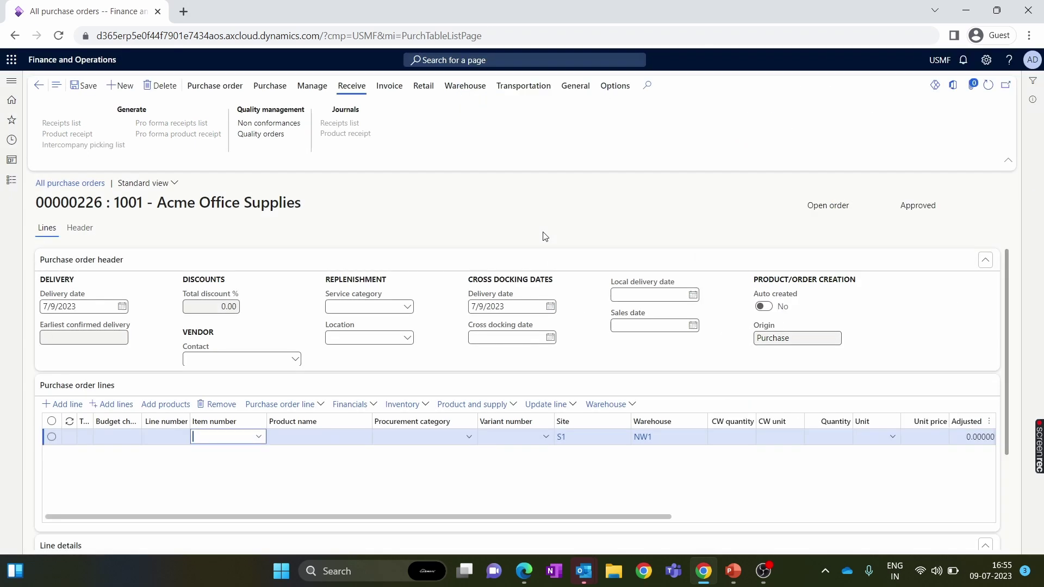
# Enter item A0001 on the purchase order line with a quantity of 10
pyautogui.click(258, 436)
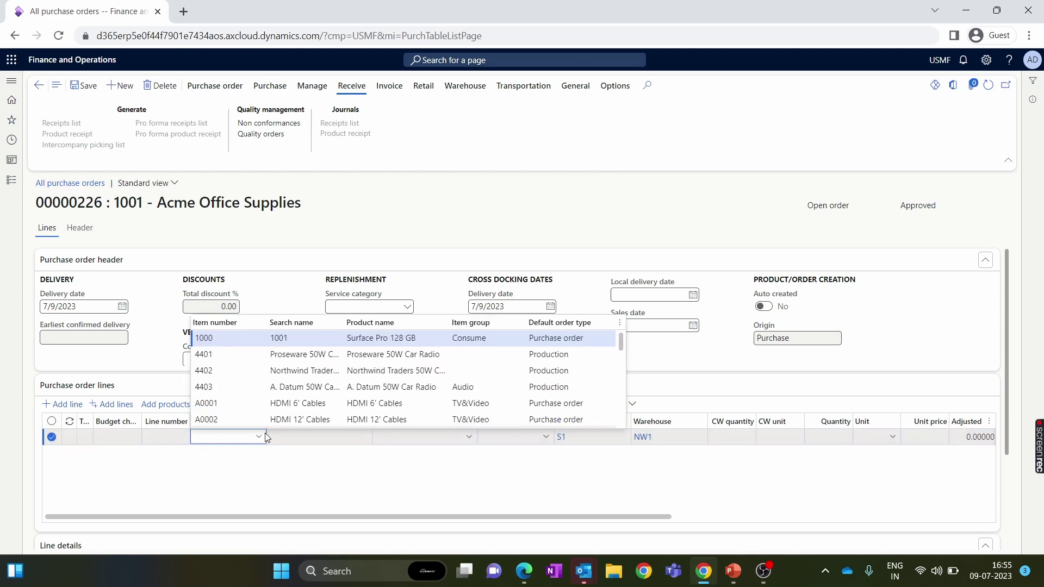
pyautogui.click(257, 403)
pyautogui.moveTo(525, 516); pyautogui.dragTo(721, 516)
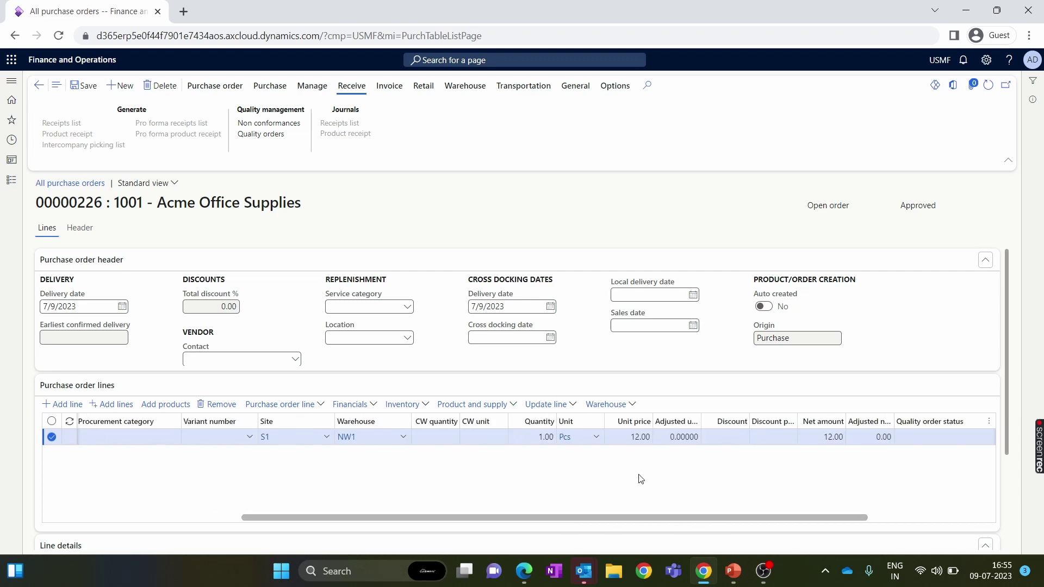
pyautogui.click(554, 437)
pyautogui.write('10')
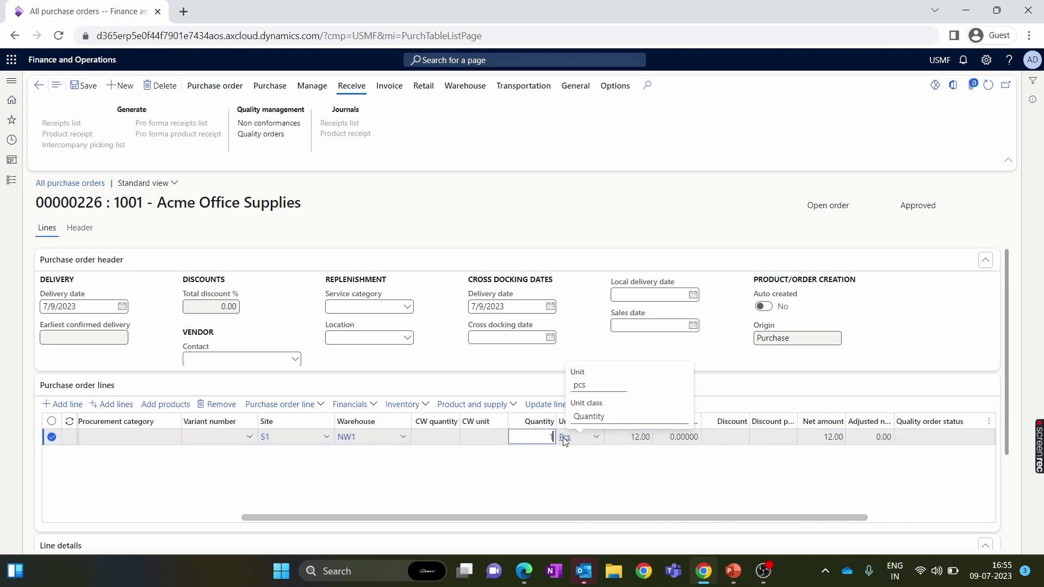
# Set the overdelivery in the line's delivery details to 10 percent and save the order
pyautogui.scroll(-3, 560, 436)
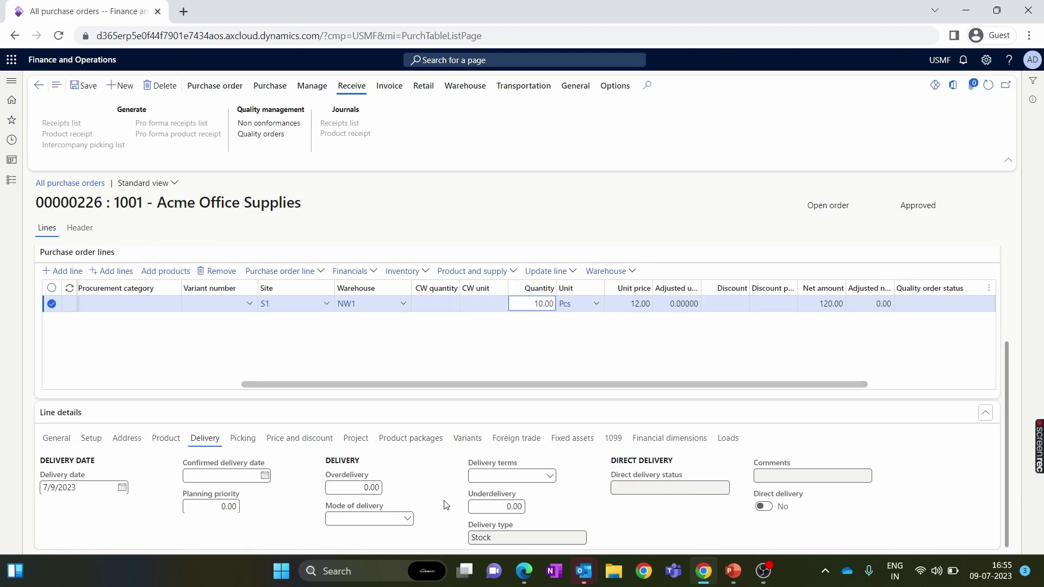
pyautogui.click(360, 487)
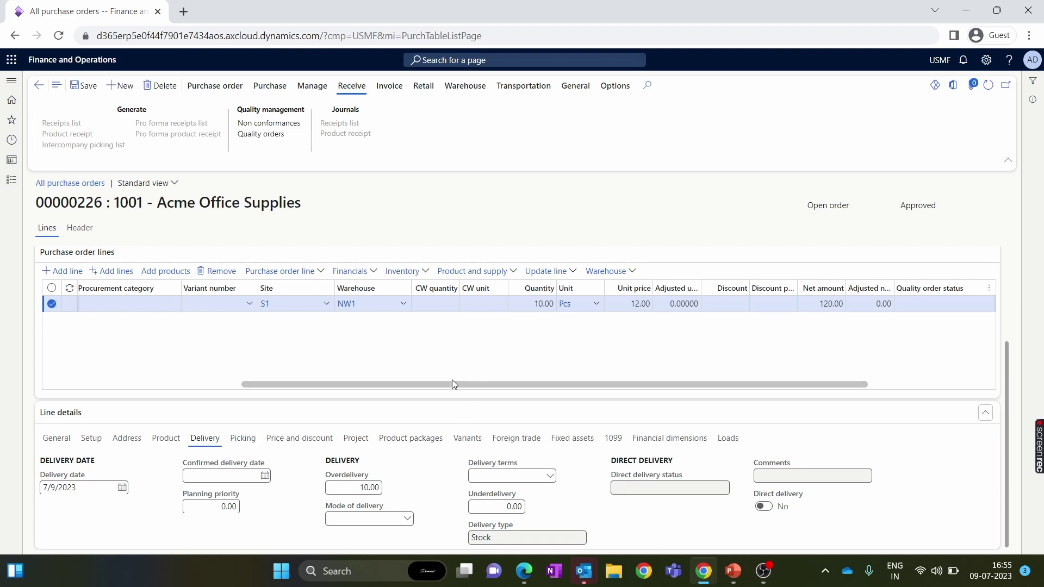
pyautogui.moveTo(354, 491)
pyautogui.moveTo(355, 491); pyautogui.dragTo(396, 500)
pyautogui.click(421, 483)
pyautogui.click(363, 488)
pyautogui.click(87, 92)
# Confirm the purchase order and dismiss the completion message
pyautogui.click(285, 87)
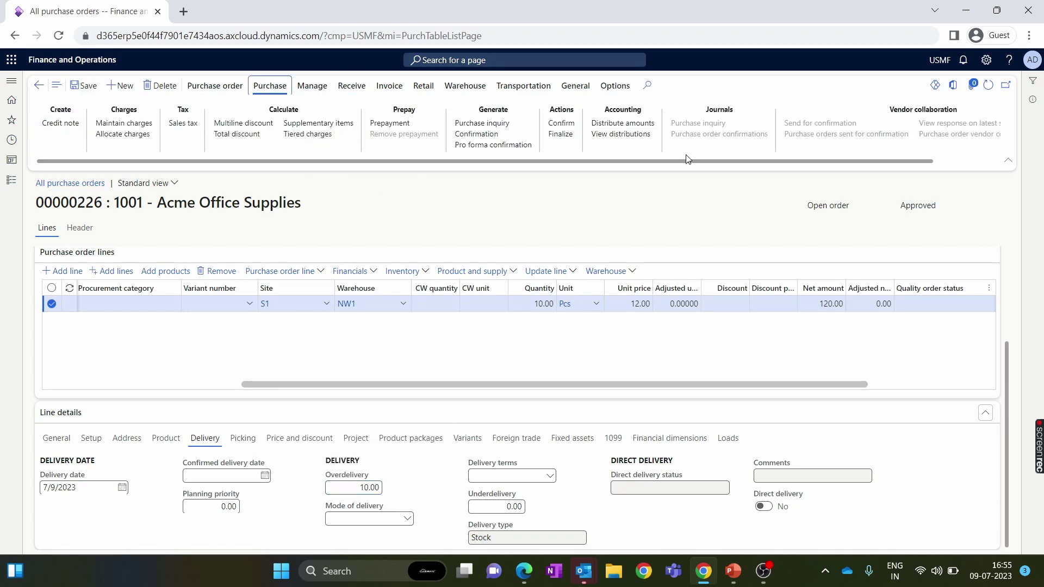
pyautogui.click(561, 123)
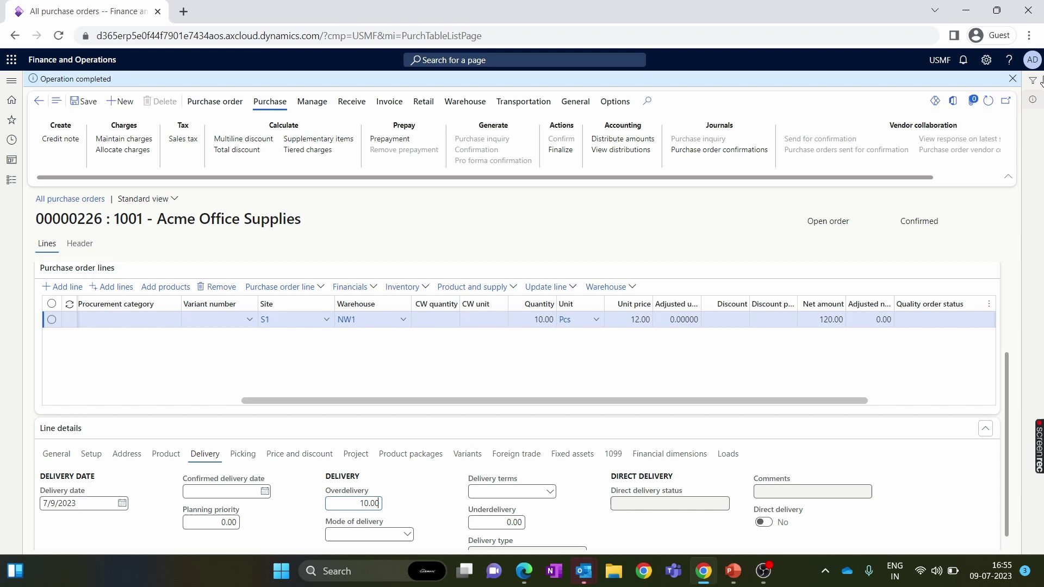
pyautogui.click(1012, 78)
# Start a product receipt posting for the order, using the purchase order number as the product receipt number
pyautogui.click(351, 85)
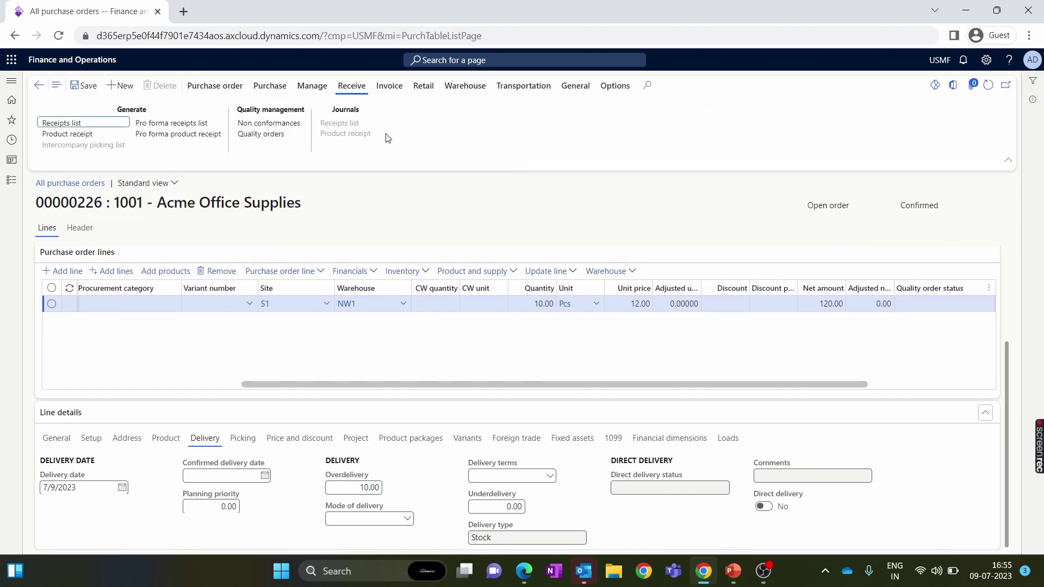
pyautogui.click(70, 136)
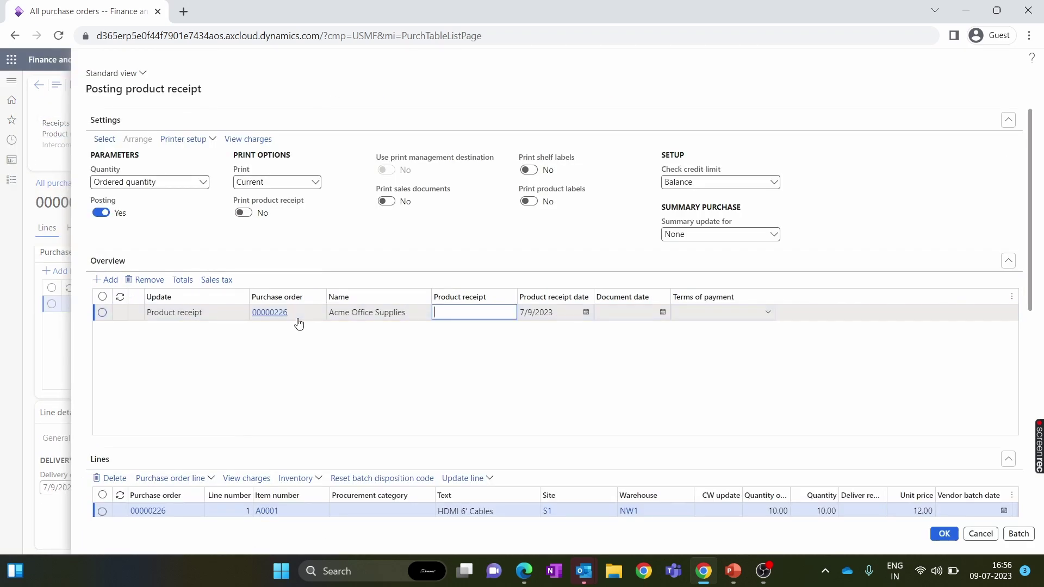
pyautogui.click(254, 312)
pyautogui.hotkey('ctrl', 'c')
pyautogui.click(440, 312)
pyautogui.hotkey('ctrl', 'v')
# Raise the HDMI 6' Cables receipt quantity beyond the 10 percent overdelivery limit and try to post the product receipt
pyautogui.scroll(-2, 1031, 311)
pyautogui.scroll(-4, 1031, 311)
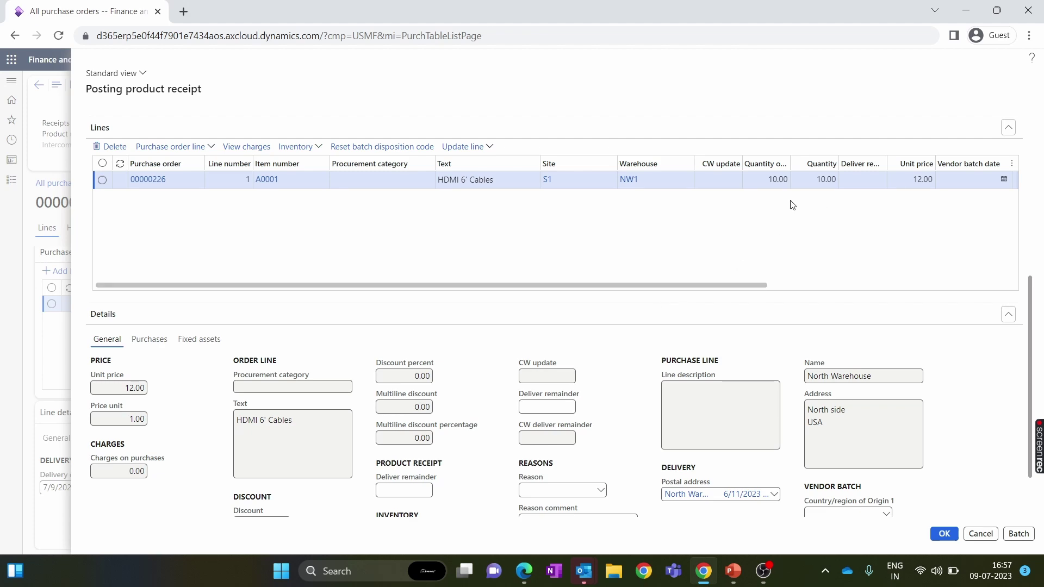
pyautogui.click(825, 180)
pyautogui.press('BackSpace')
pyautogui.scroll(-1, 897, 391)
pyautogui.click(943, 533)
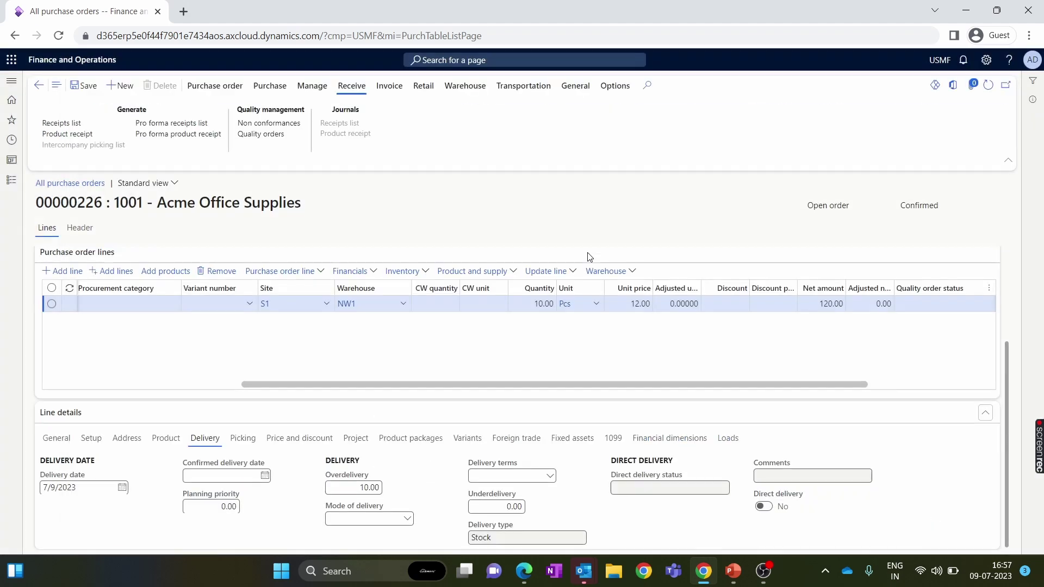
# Examine the overdelivery percentages in the posting error's message details for item A0001, and close the messages
pyautogui.click(991, 96)
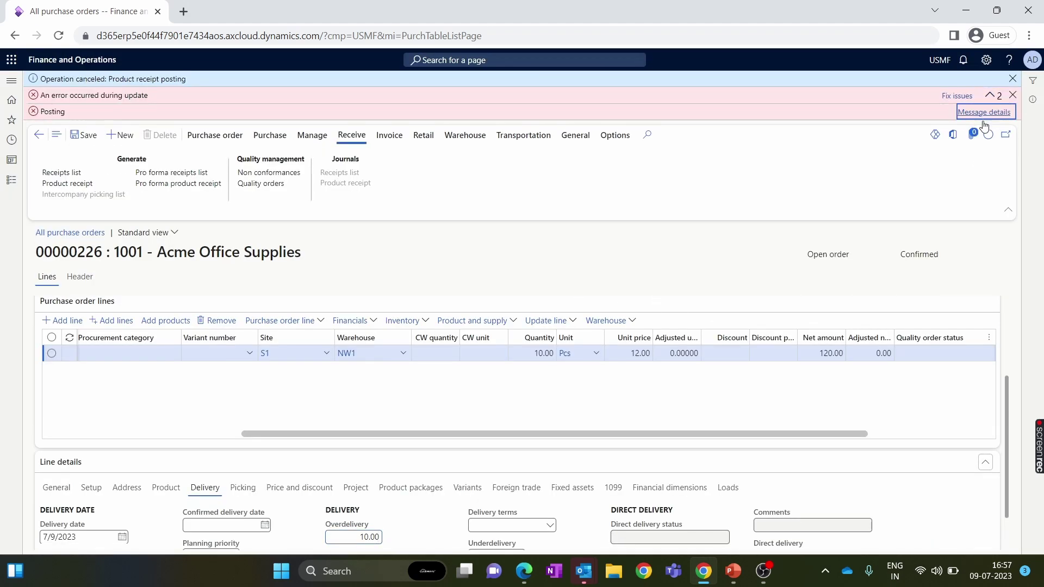
pyautogui.click(981, 112)
pyautogui.moveTo(926, 145); pyautogui.dragTo(1001, 157)
pyautogui.click(1014, 161)
pyautogui.moveTo(925, 165); pyautogui.dragTo(1026, 167)
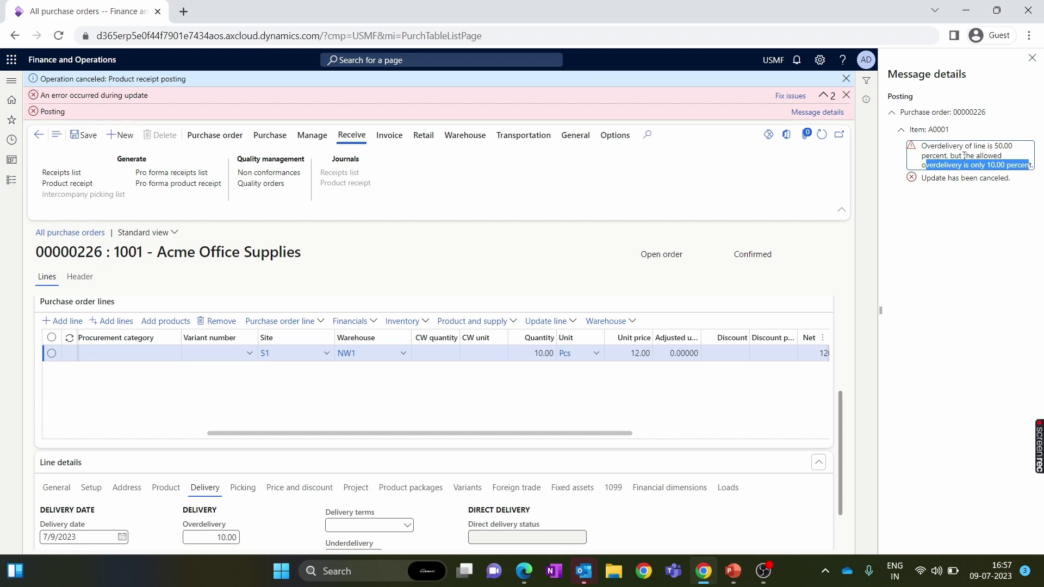
pyautogui.click(1032, 58)
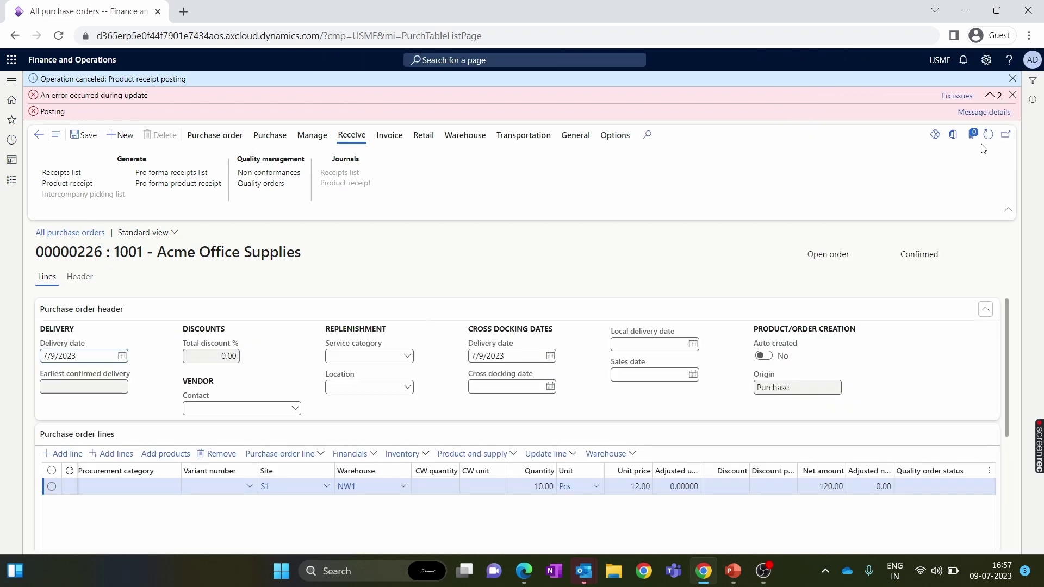
pyautogui.click(1012, 95)
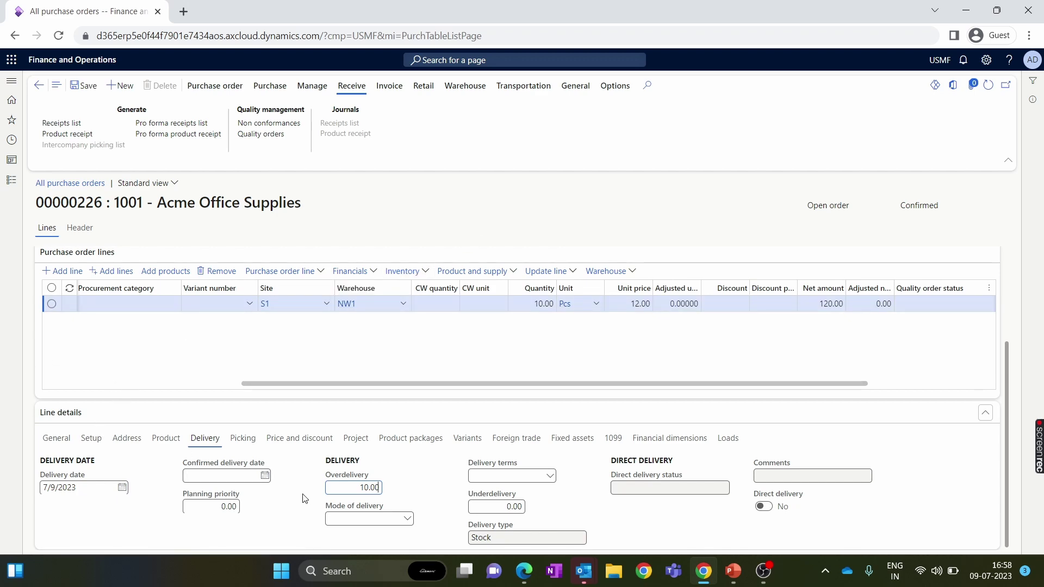
# Open the released product details of item A0001 from the order line and go to its purchase settings
pyautogui.moveTo(344, 491)
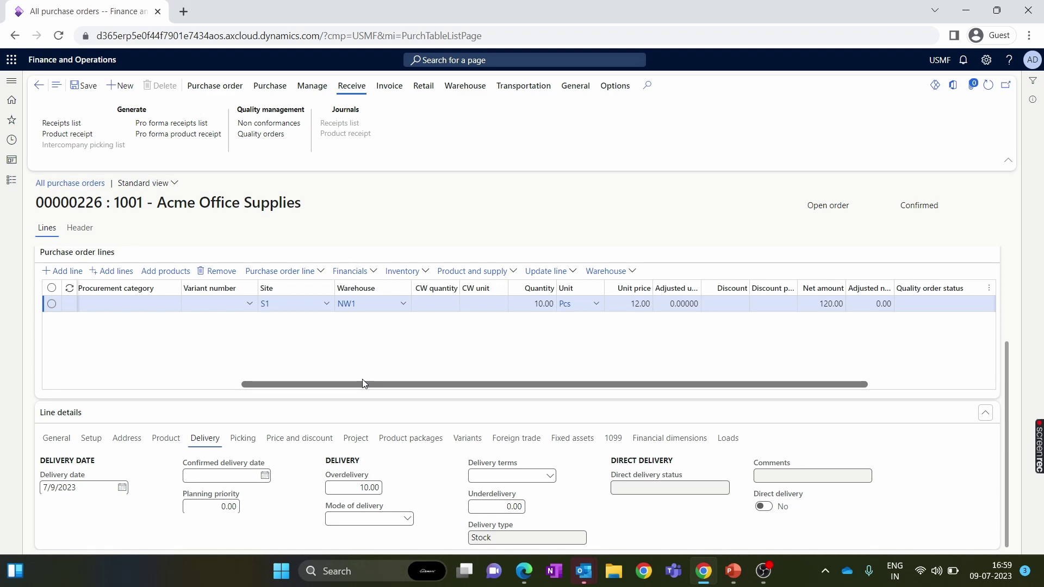
pyautogui.moveTo(363, 384); pyautogui.dragTo(167, 384)
pyautogui.click(199, 305)
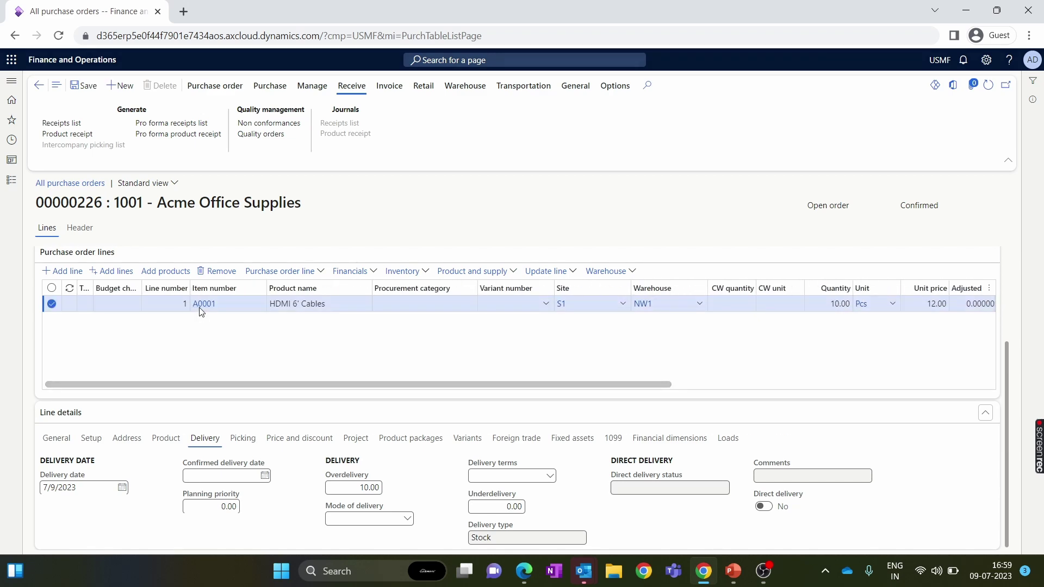
pyautogui.click(735, 269)
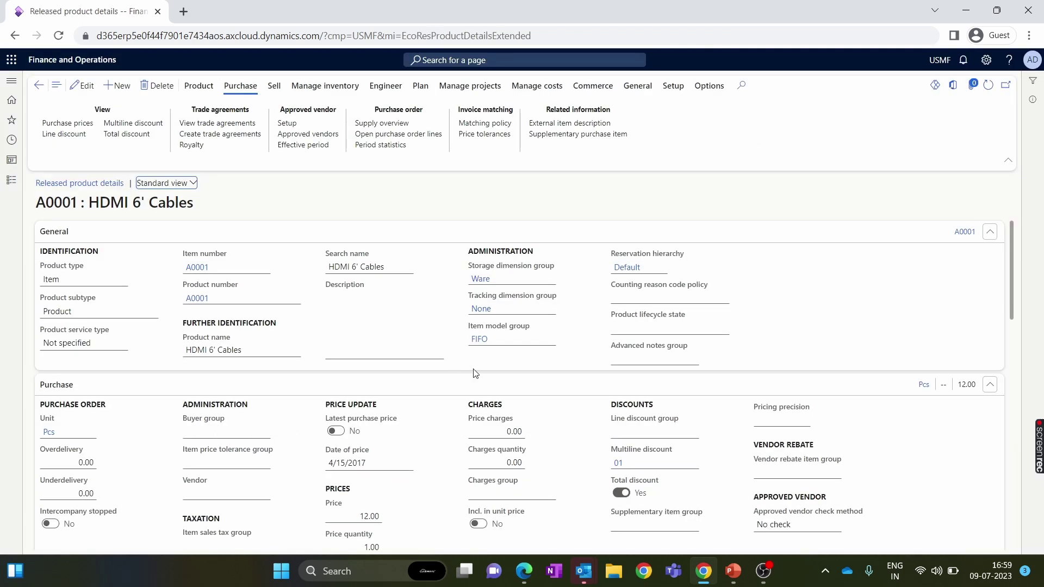
pyautogui.moveTo(1013, 266); pyautogui.dragTo(1014, 298)
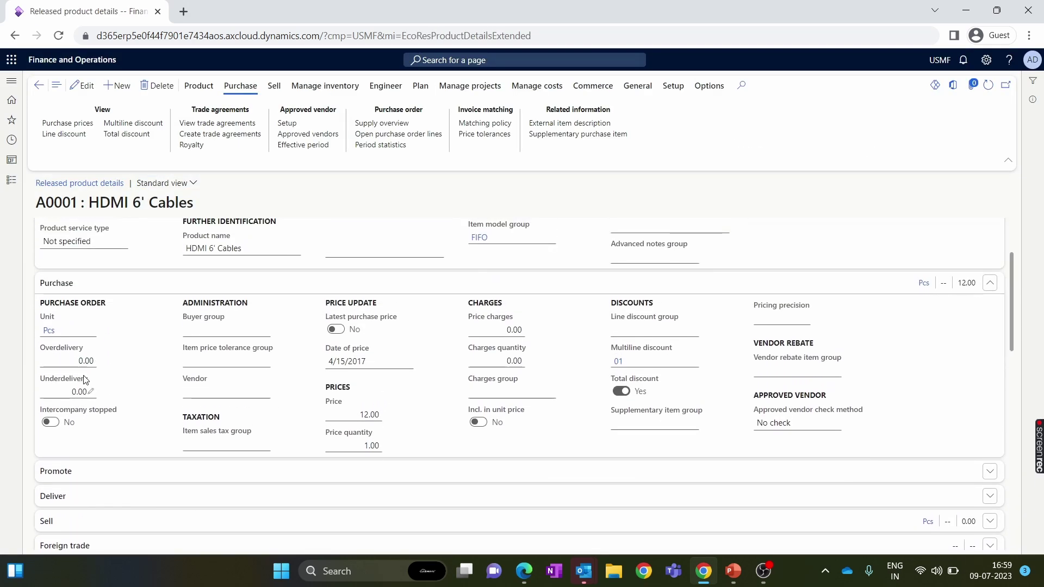
# Set the product's purchase overdelivery to 30 and underdelivery to 20 percent, and save the product
pyautogui.click(81, 85)
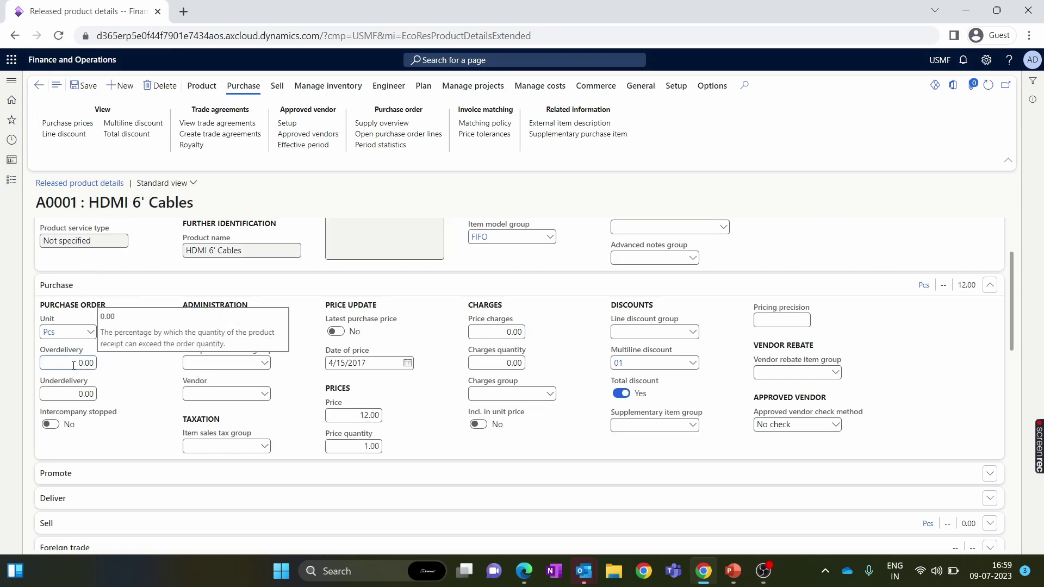
pyautogui.write('3')
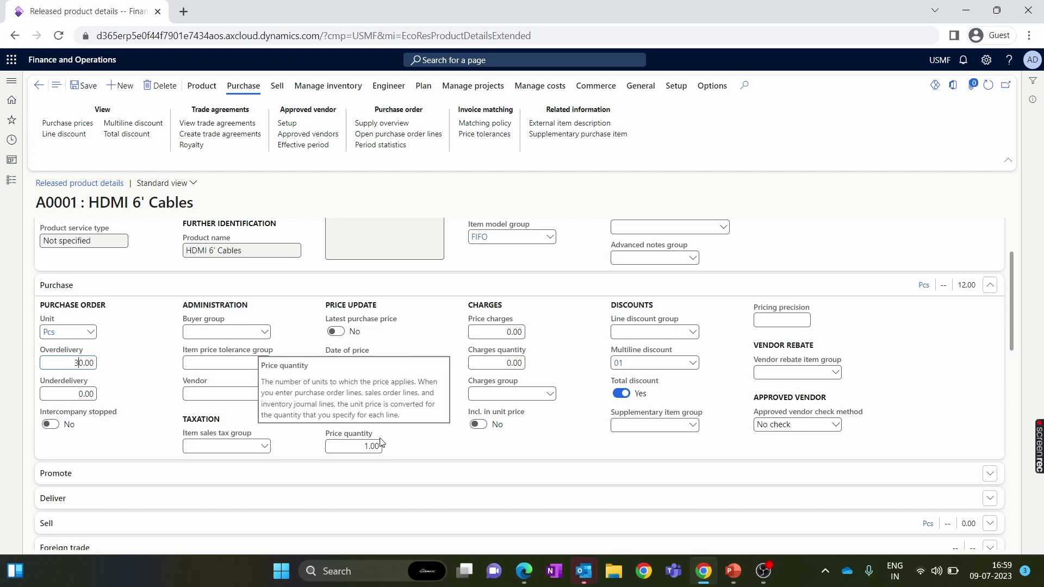
pyautogui.click(75, 391)
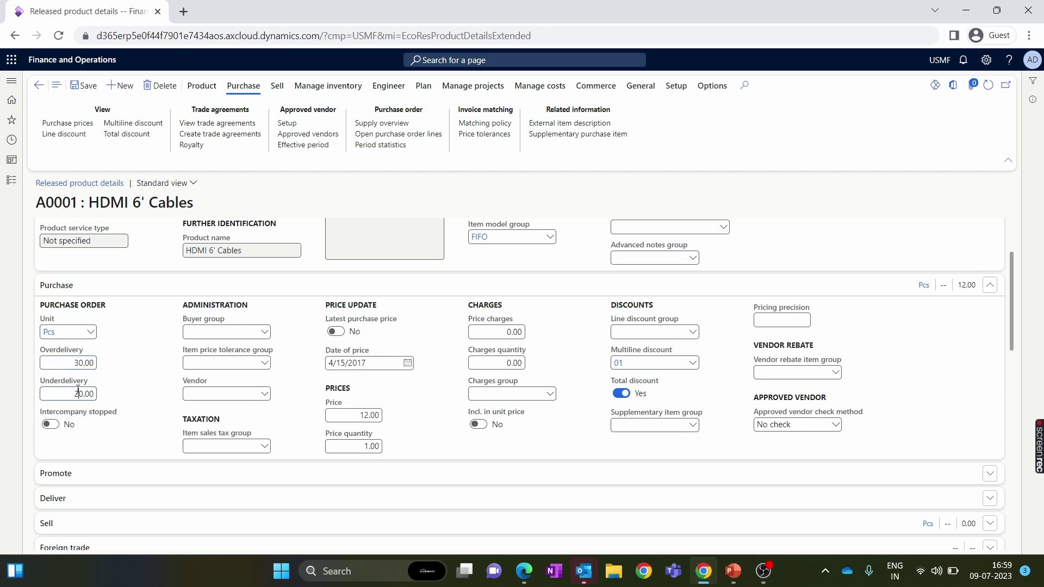
pyautogui.click(77, 86)
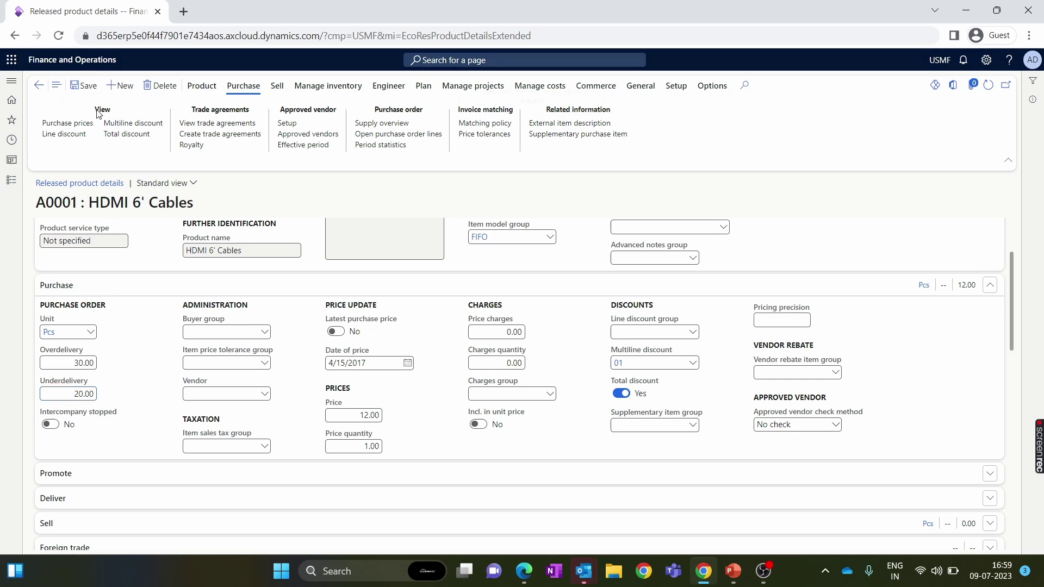
# Create another purchase order for Acme Office Supplies with warehouse NW1 and add item A0001 as its line
pyautogui.click(12, 126)
pyautogui.click(53, 194)
pyautogui.click(58, 161)
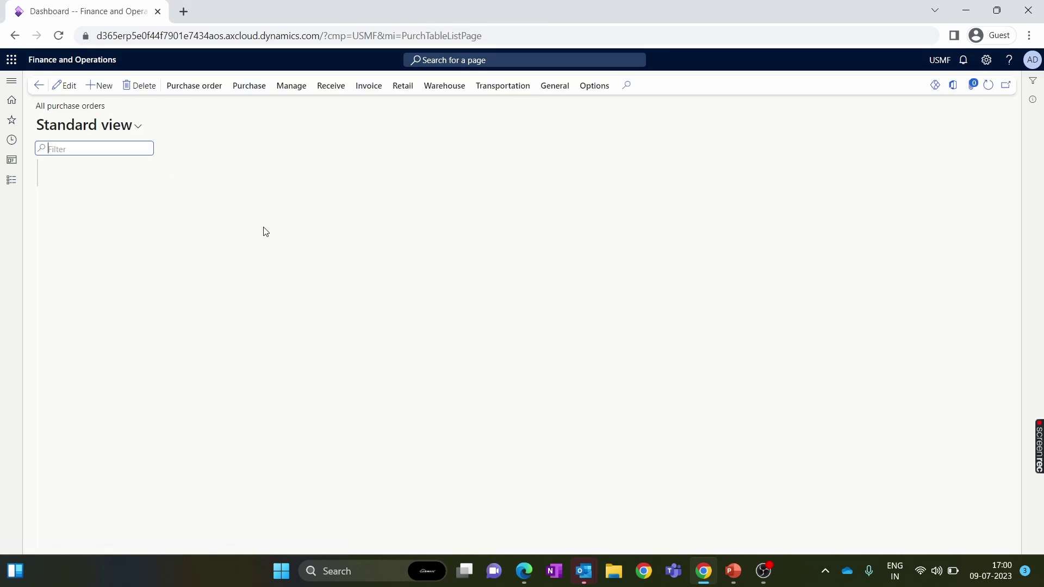
pyautogui.click(99, 86)
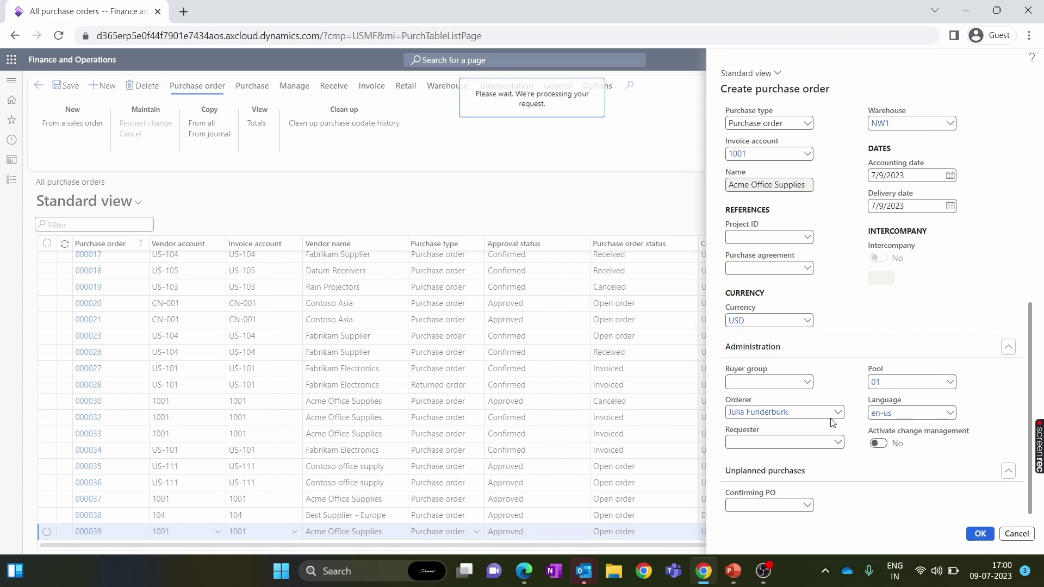
pyautogui.click(255, 436)
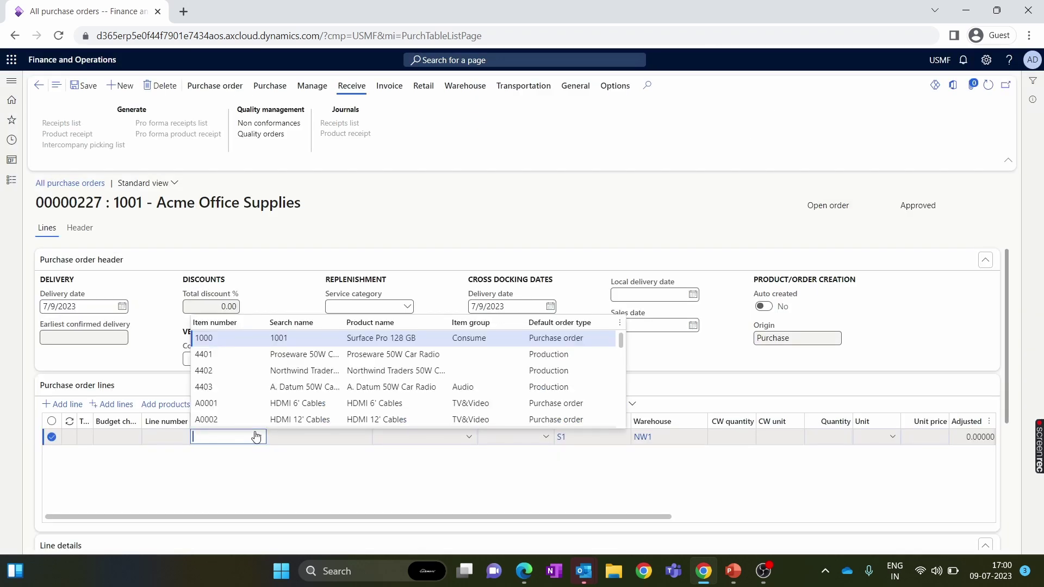
pyautogui.click(239, 409)
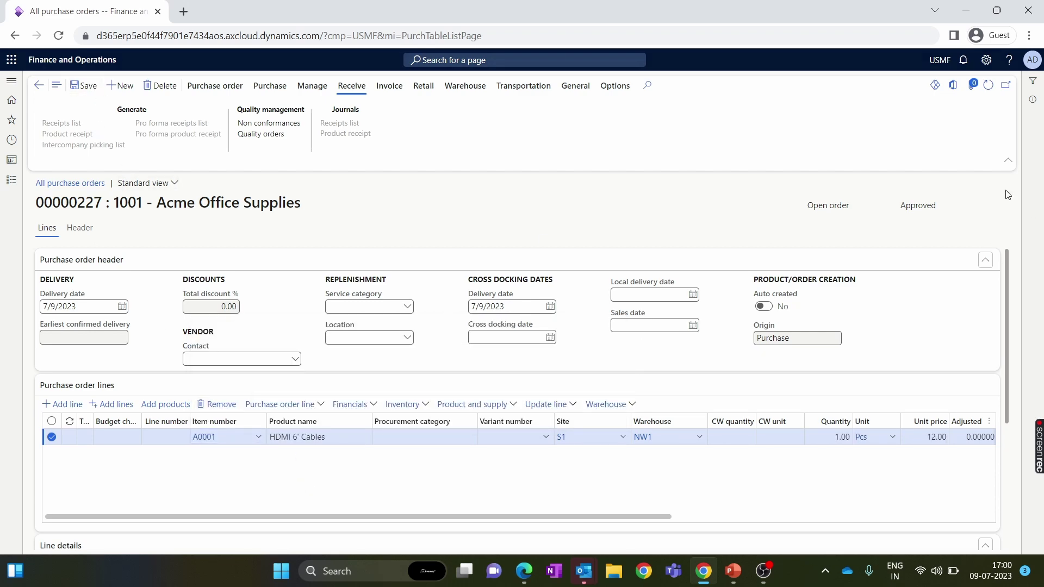
# Check the overdelivery and underdelivery percentages in the delivery details of the new order line
pyautogui.scroll(-4, 1009, 270)
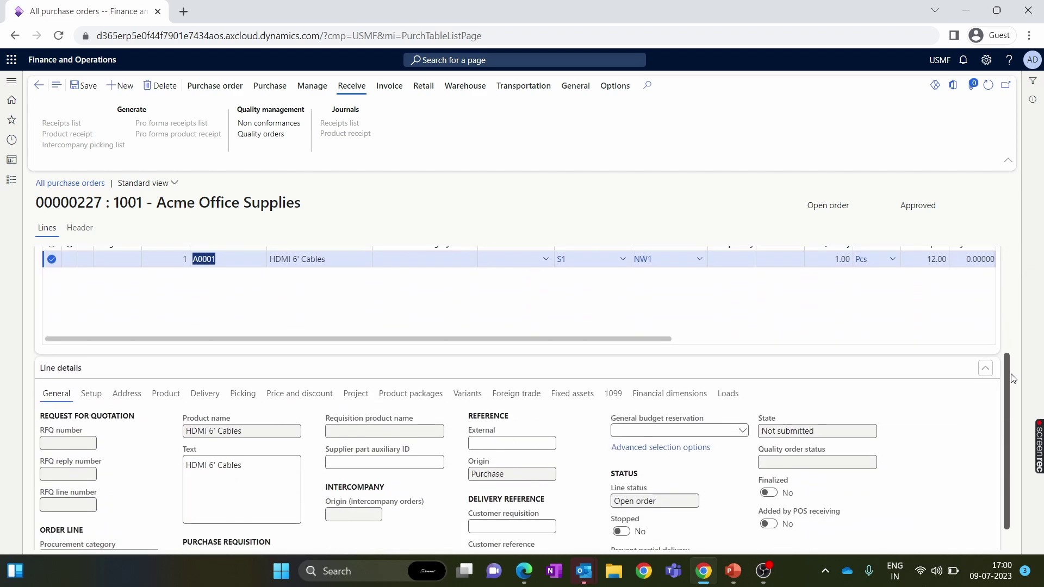
pyautogui.click(198, 370)
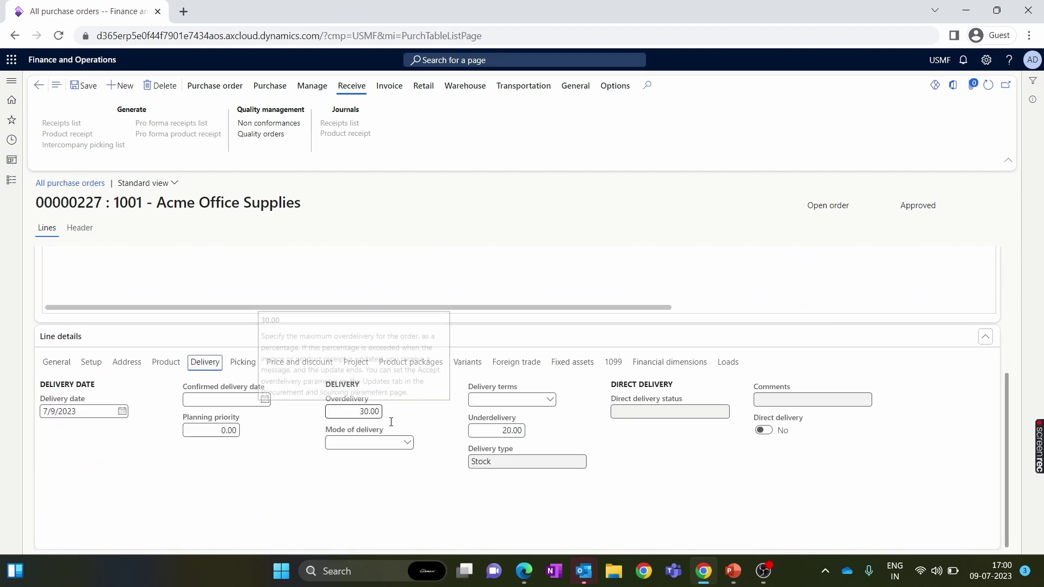
pyautogui.moveTo(501, 433); pyautogui.dragTo(526, 434)
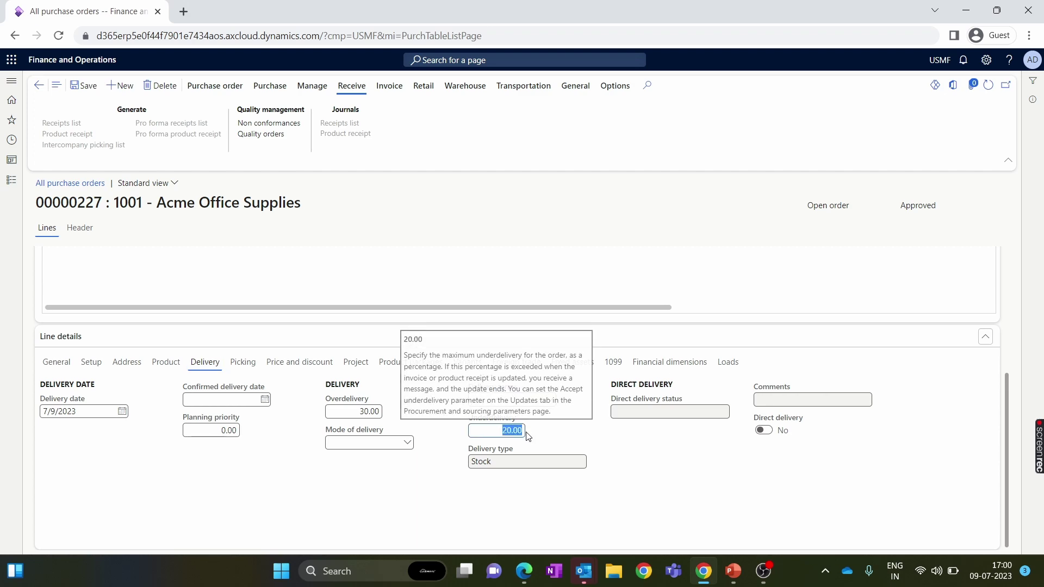
pyautogui.click(549, 435)
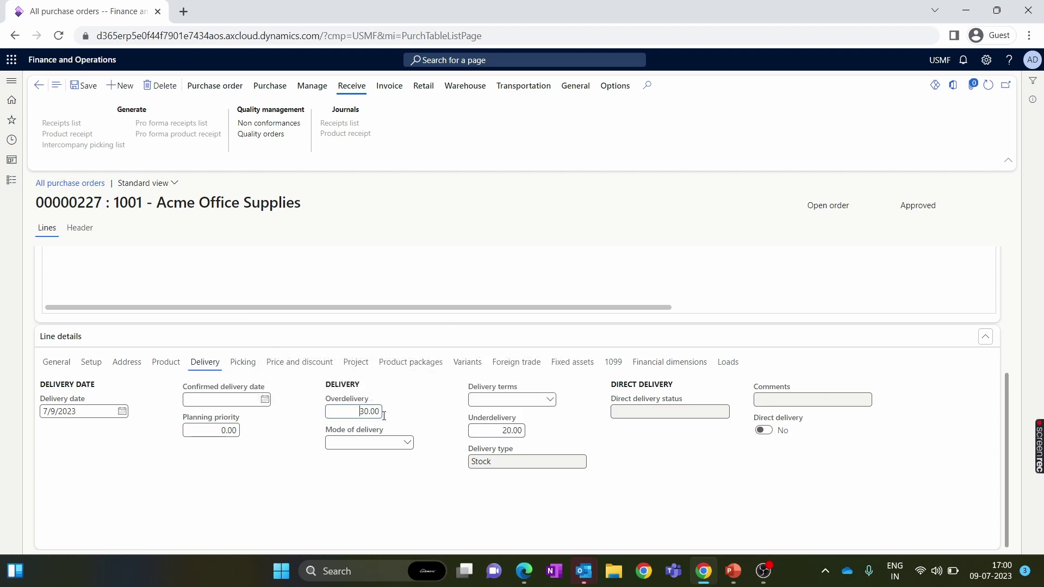
pyautogui.scroll(4, 414, 419)
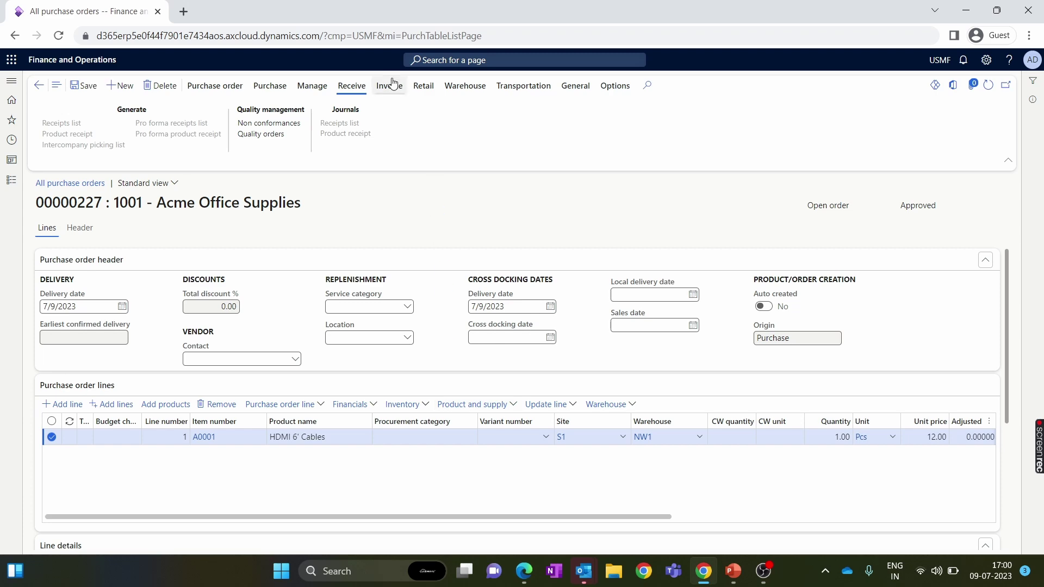
pyautogui.scroll(-4, 392, 259)
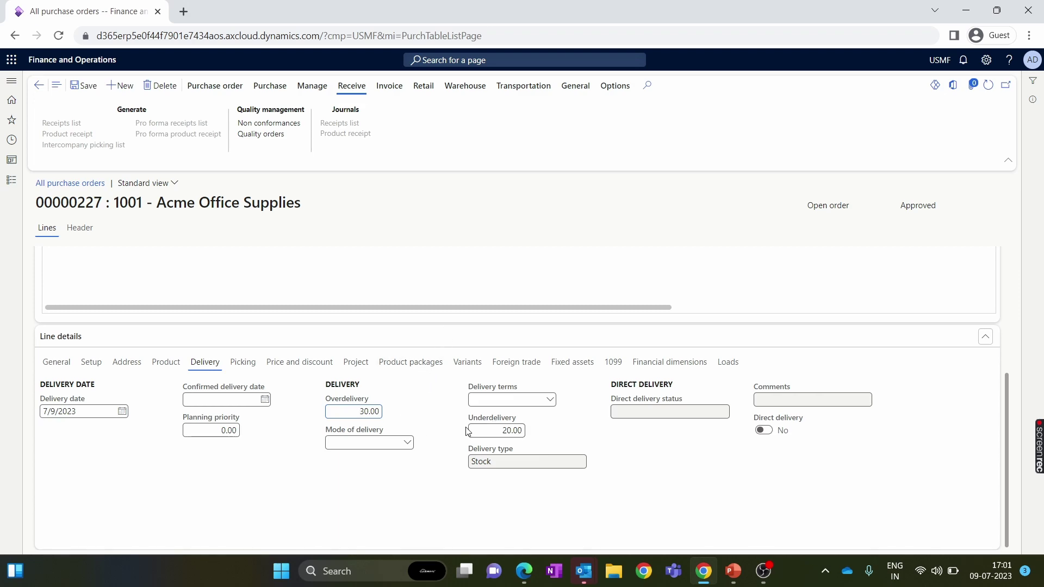
pyautogui.scroll(4, 464, 429)
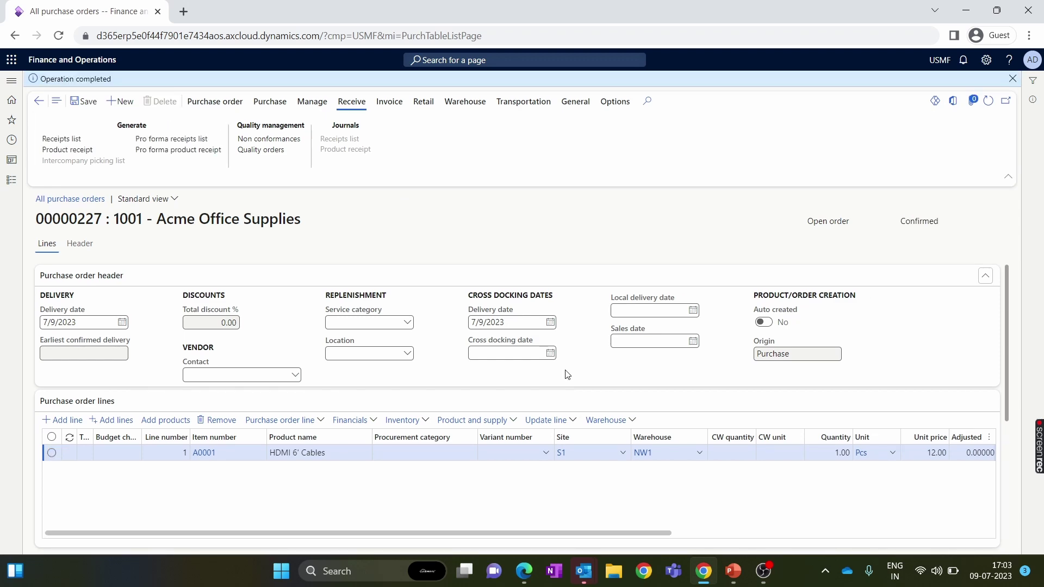
# Create a new purchase order for vendor Acme Office Supplies with warehouse NW1
pyautogui.click(112, 100)
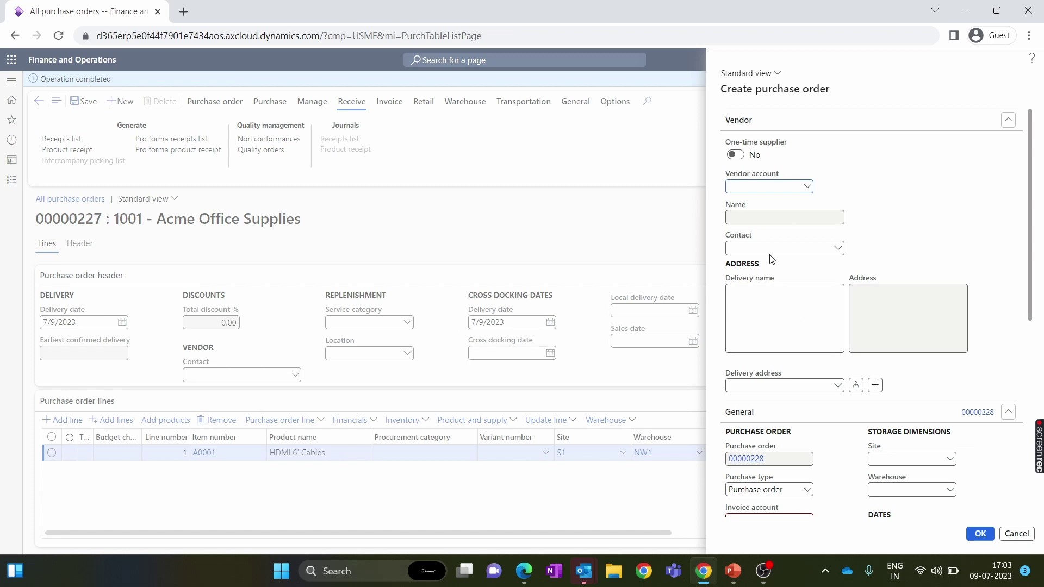
pyautogui.click(807, 187)
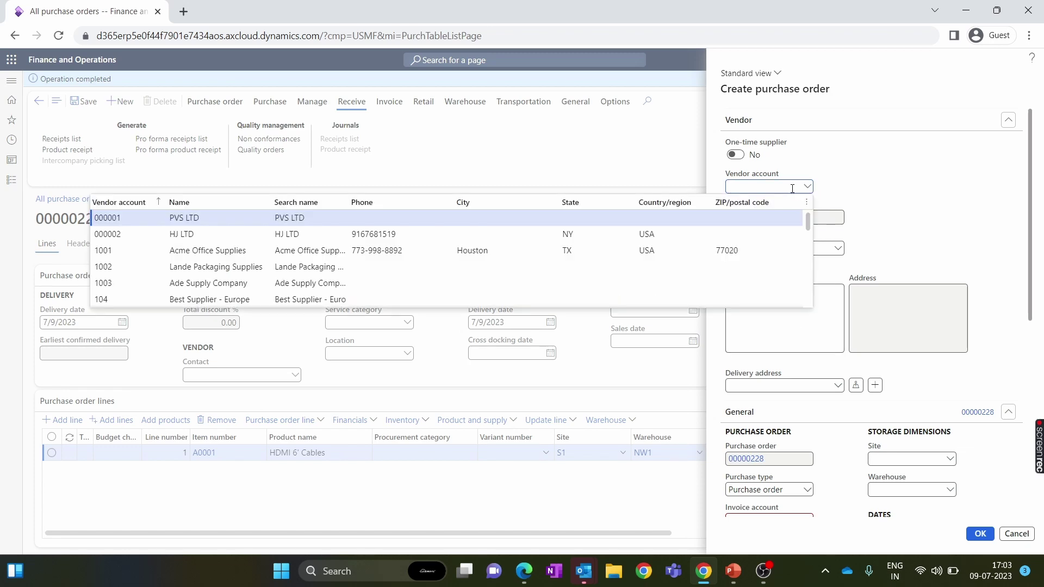
pyautogui.click(279, 251)
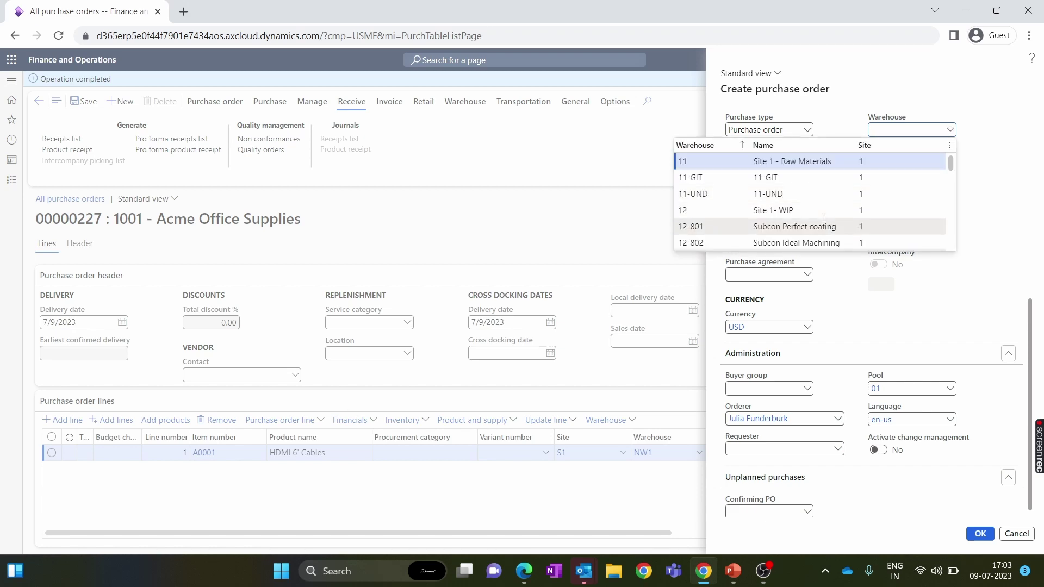
pyautogui.scroll(-10, 822, 221)
pyautogui.click(721, 194)
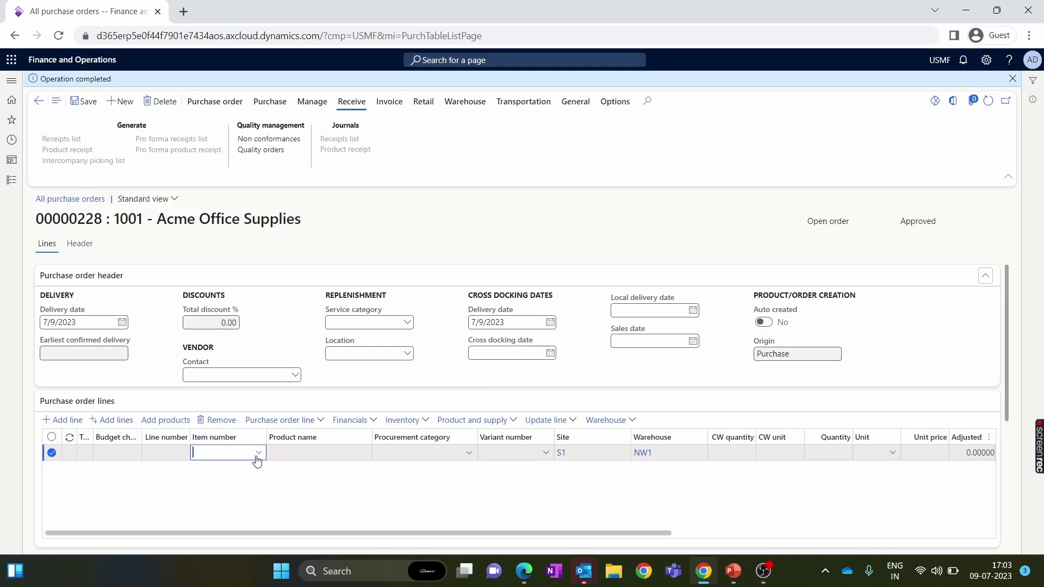
# Choose item A0002, HDMI 12' Cables, as the product of the new order's first line
pyautogui.click(258, 453)
pyautogui.scroll(-5, 251, 380)
pyautogui.scroll(5, 251, 378)
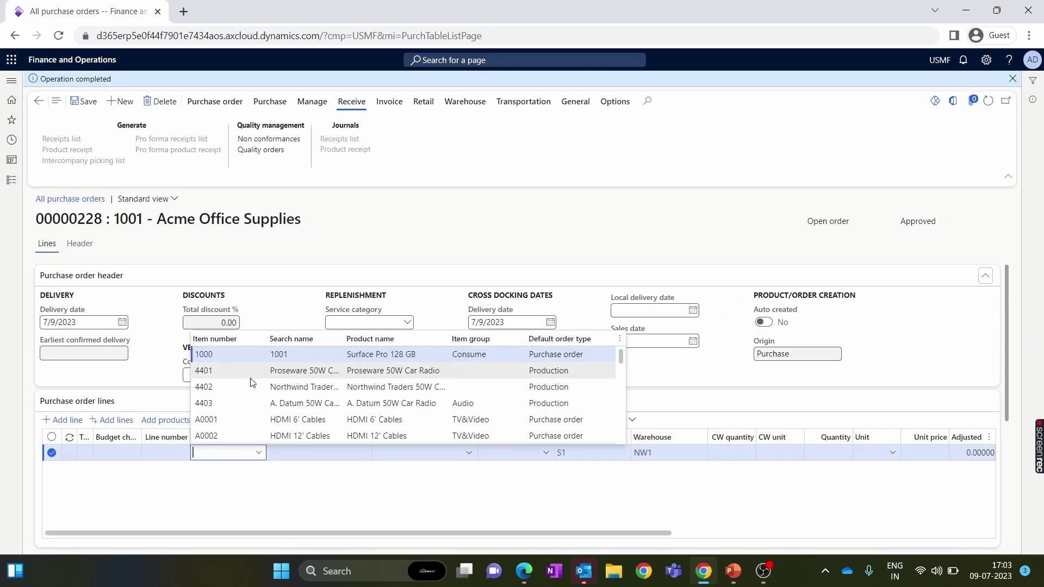
pyautogui.click(241, 435)
# Check the overdelivery and underdelivery percentages in the delivery details of the A0002 line
pyautogui.scroll(-4, 432, 328)
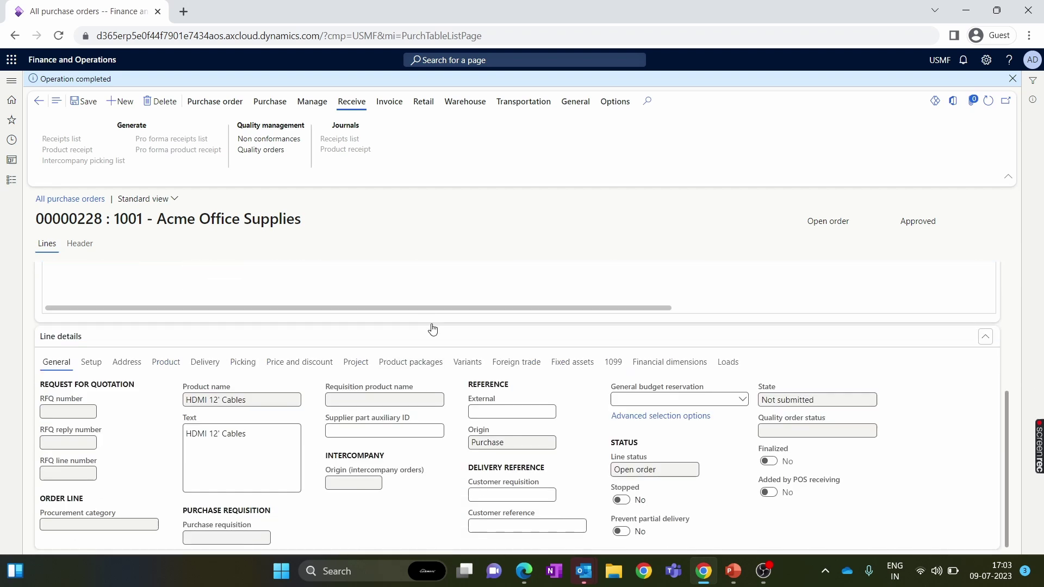
pyautogui.click(205, 362)
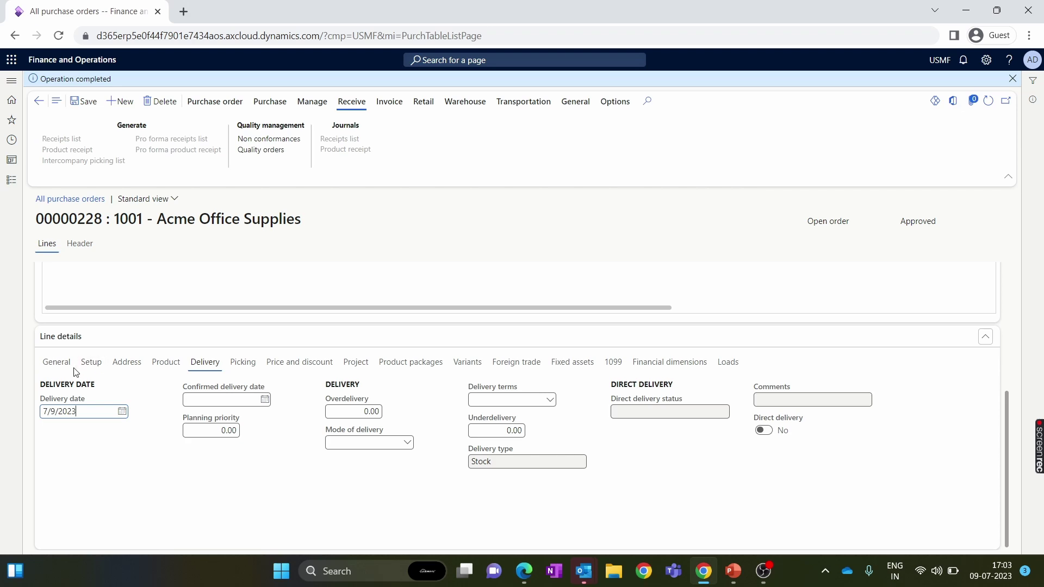
pyautogui.scroll(4, 275, 340)
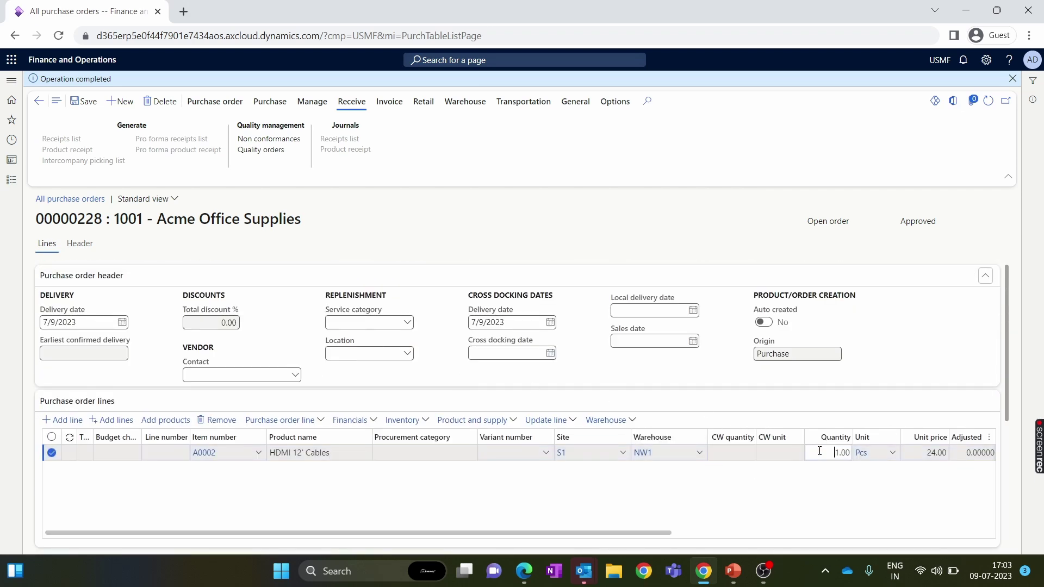
# Set the A0002 line's quantity to 10 and turn on Prevent partial delivery in its general line details
pyautogui.click(837, 452)
pyautogui.scroll(-4, 267, 414)
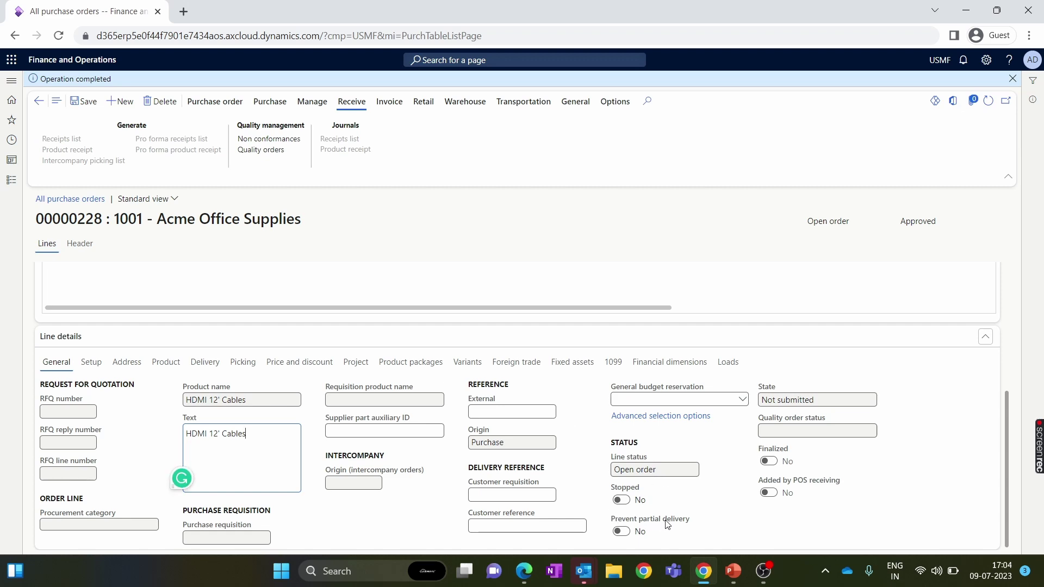
pyautogui.click(622, 532)
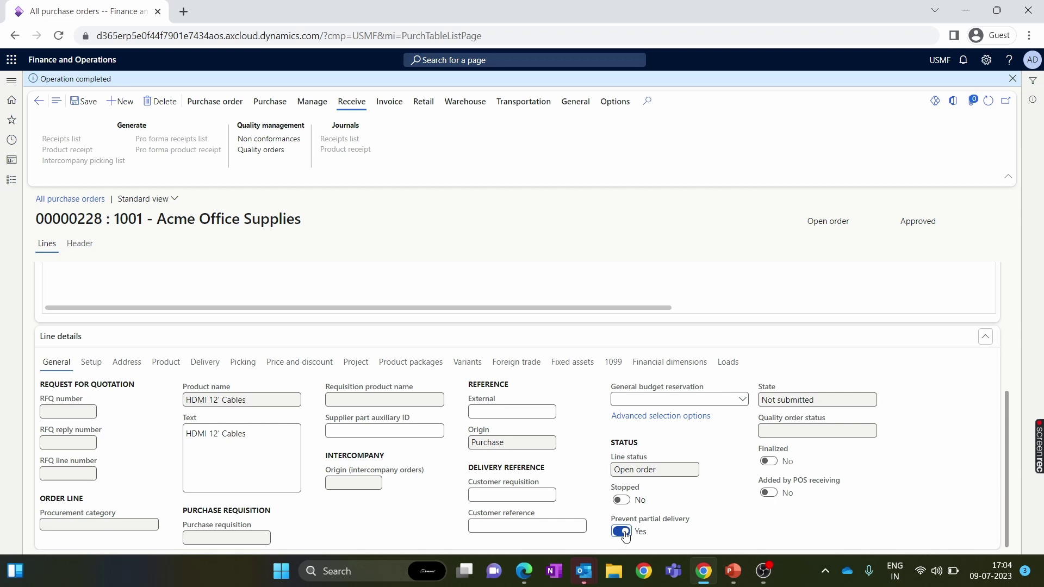
# Confirm the purchase order for item A0002
pyautogui.scroll(4, 625, 535)
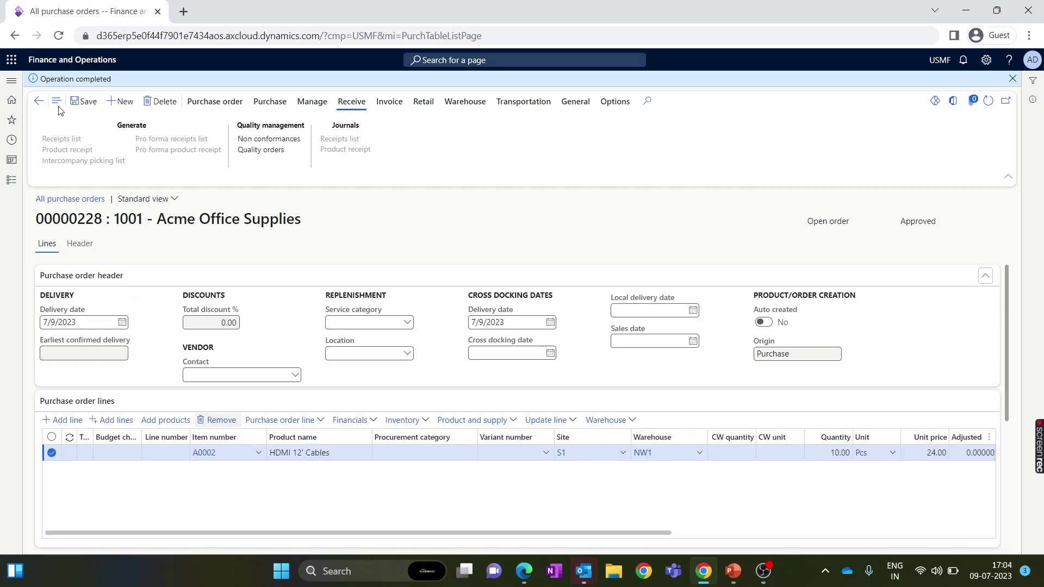
pyautogui.click(214, 101)
pyautogui.click(270, 101)
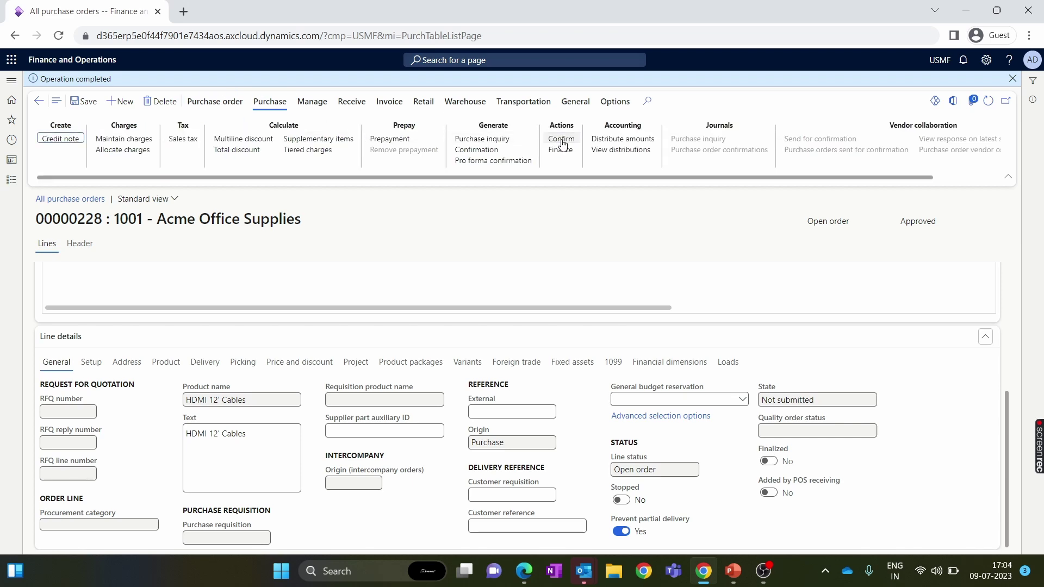
pyautogui.click(561, 139)
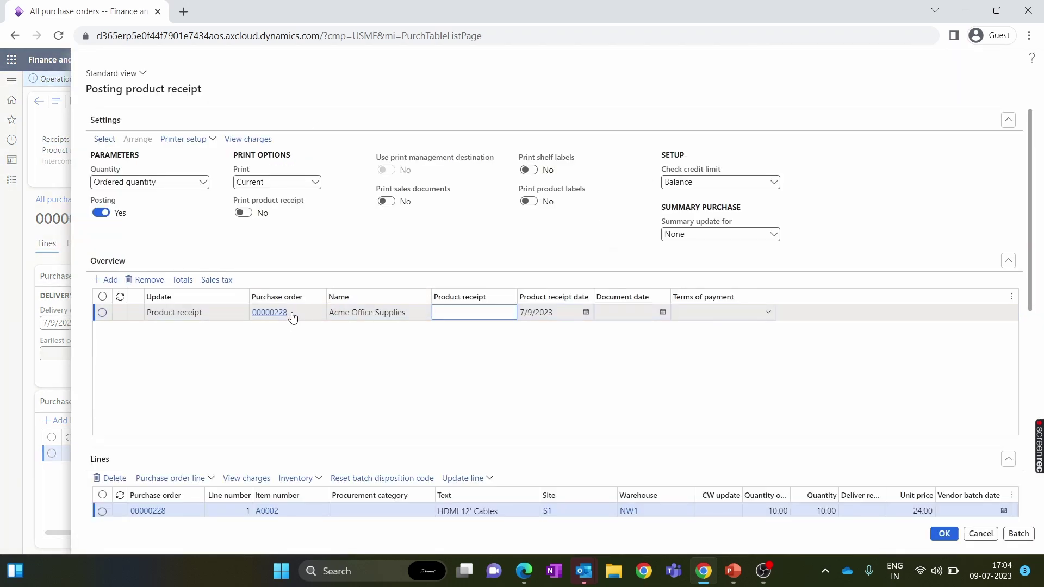
# Copy the purchase order number into the product receipt field of the product receipt posting
pyautogui.moveTo(293, 315); pyautogui.dragTo(236, 308)
pyautogui.hotkey('ctrl', 'c')
pyautogui.click(474, 312)
pyautogui.hotkey('ctrl', 'v')
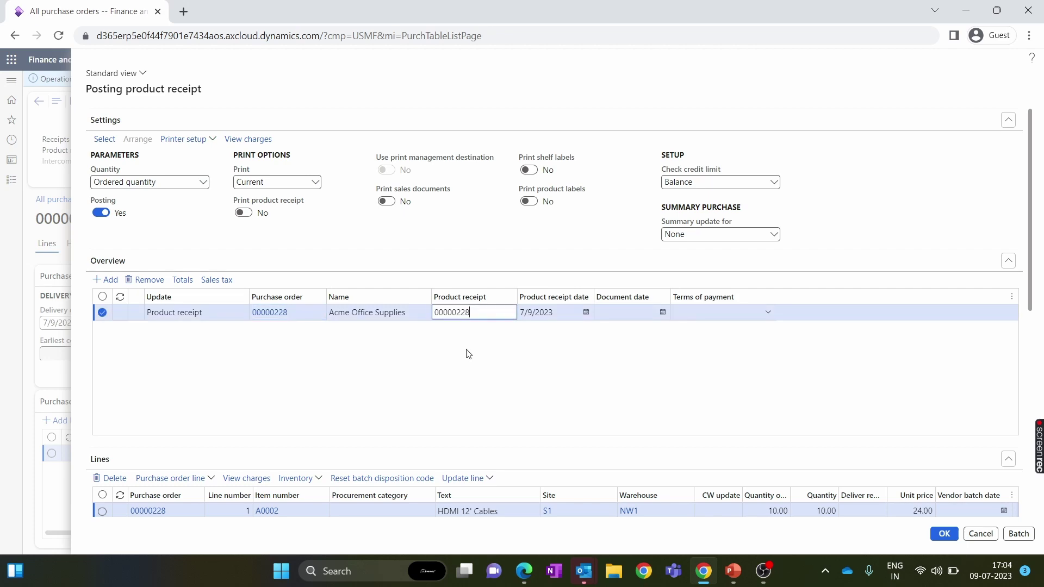
# Set the receipt quantity of item A0002 to 8 and try to post the product receipt
pyautogui.scroll(-6, 745, 391)
pyautogui.moveTo(729, 258); pyautogui.dragTo(804, 256)
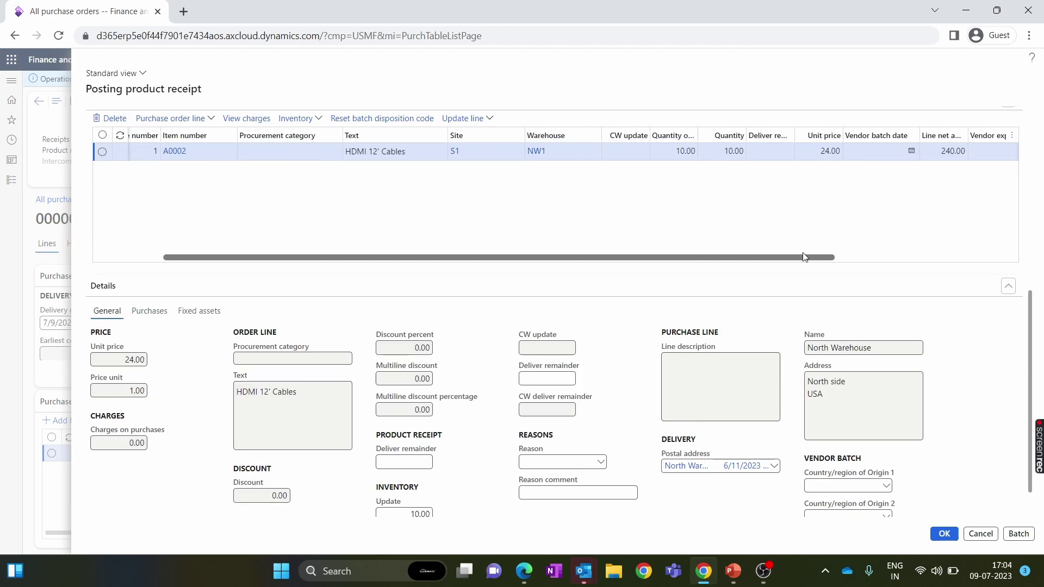
pyautogui.click(734, 151)
pyautogui.press('BackSpace')
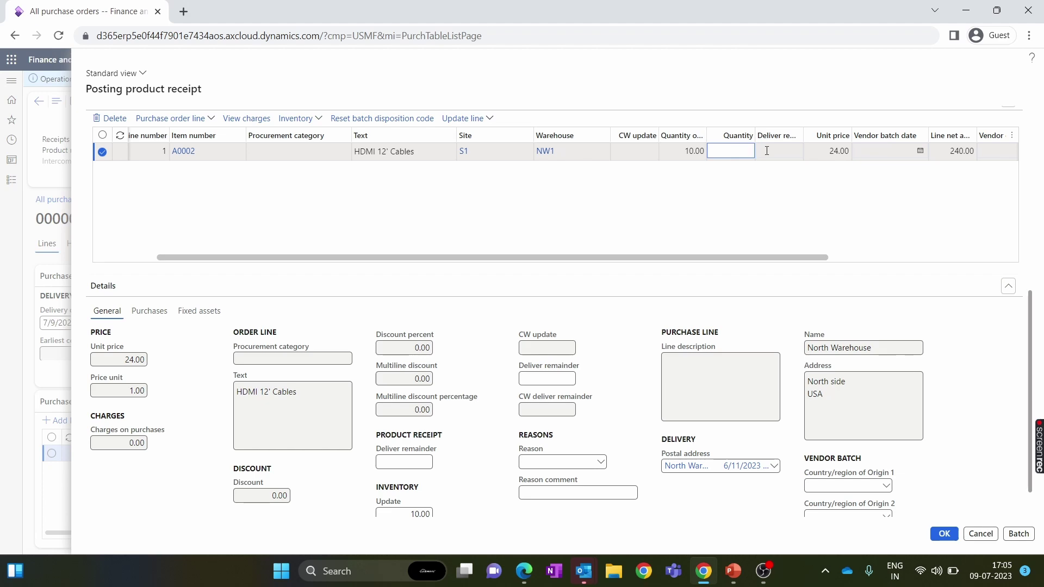
pyautogui.write('8')
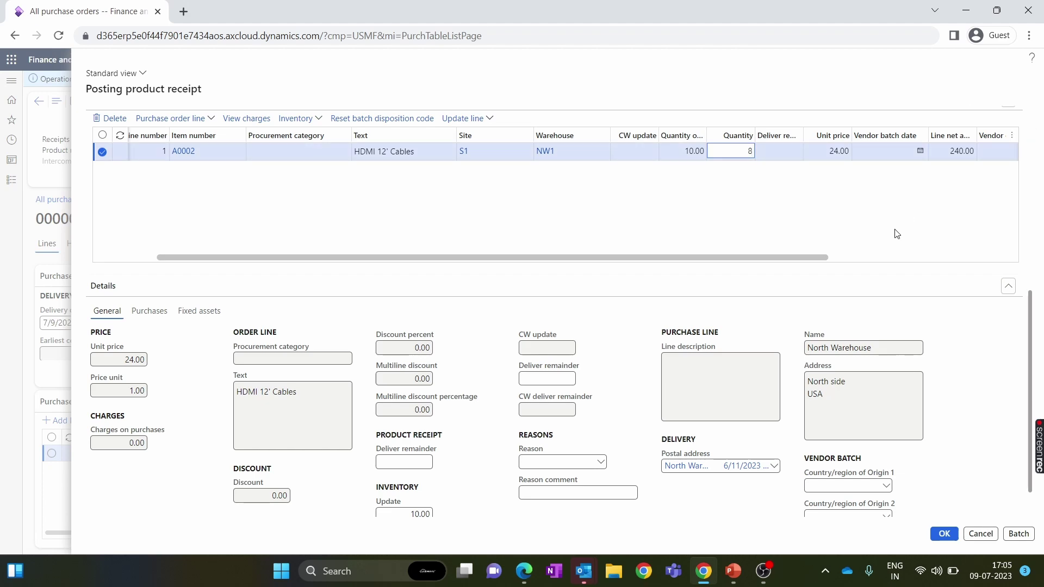
pyautogui.moveTo(815, 258); pyautogui.dragTo(965, 265)
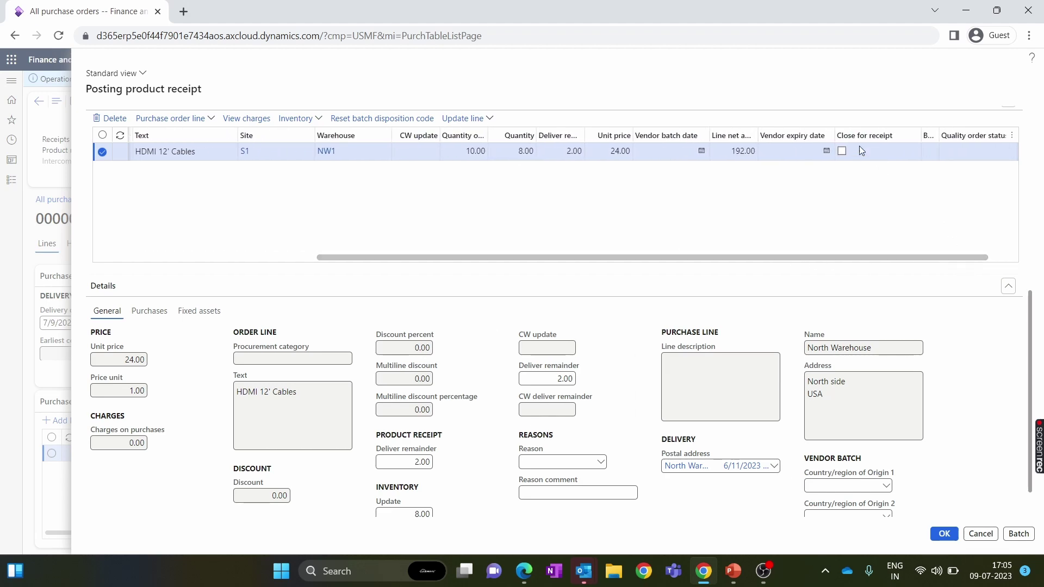
pyautogui.scroll(6, 871, 257)
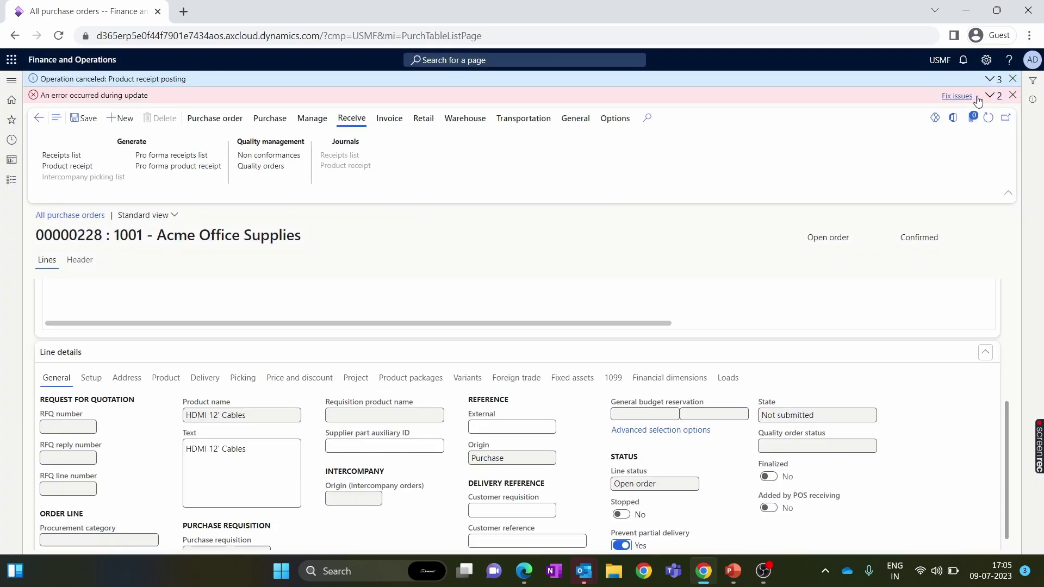
# Expand the posting errors, read the message details for item A0002, and close the details
pyautogui.click(989, 96)
pyautogui.click(973, 113)
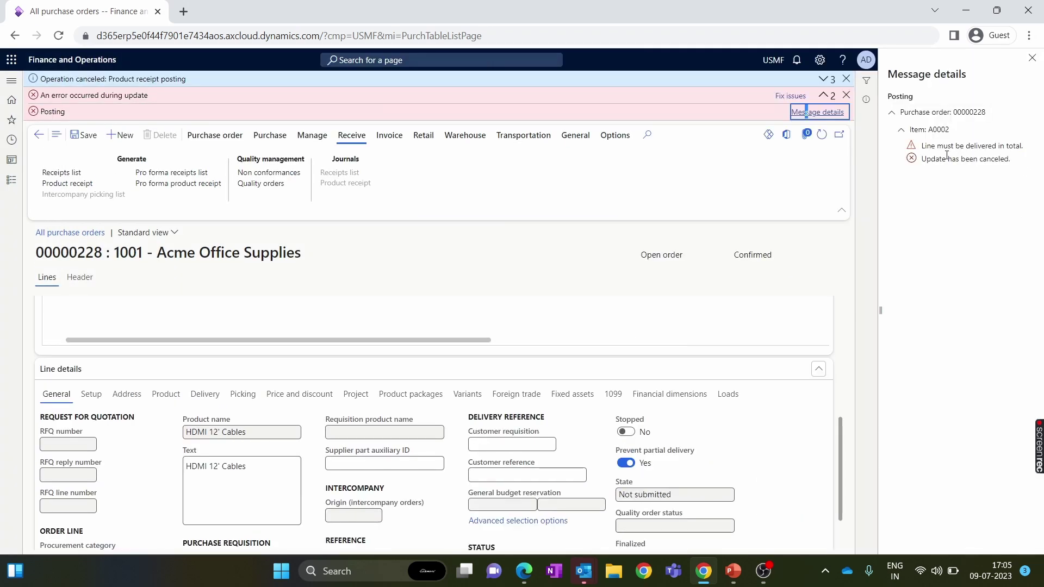
pyautogui.moveTo(922, 146); pyautogui.dragTo(1029, 152)
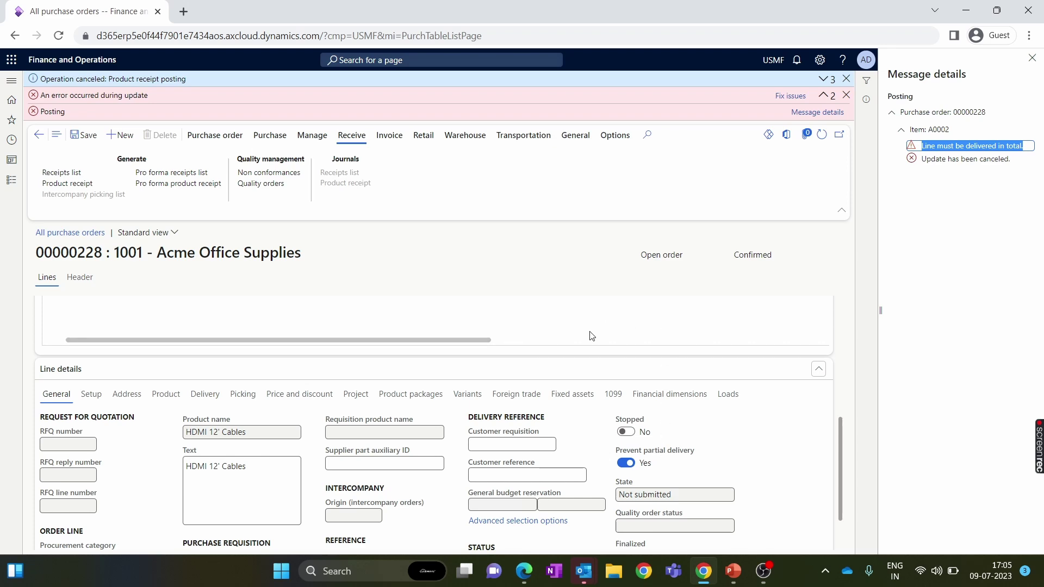
pyautogui.scroll(5, 591, 335)
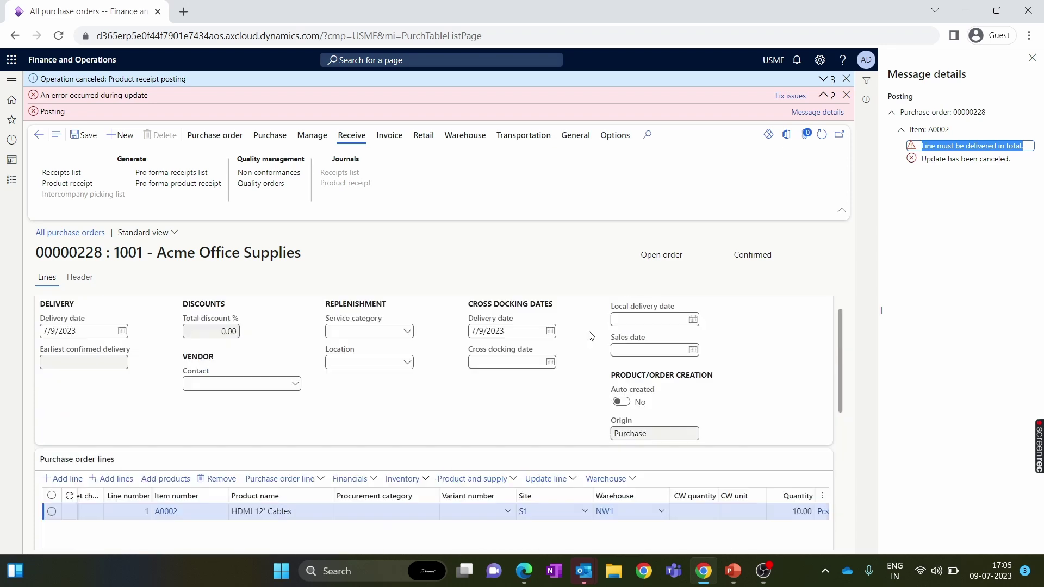
pyautogui.click(488, 231)
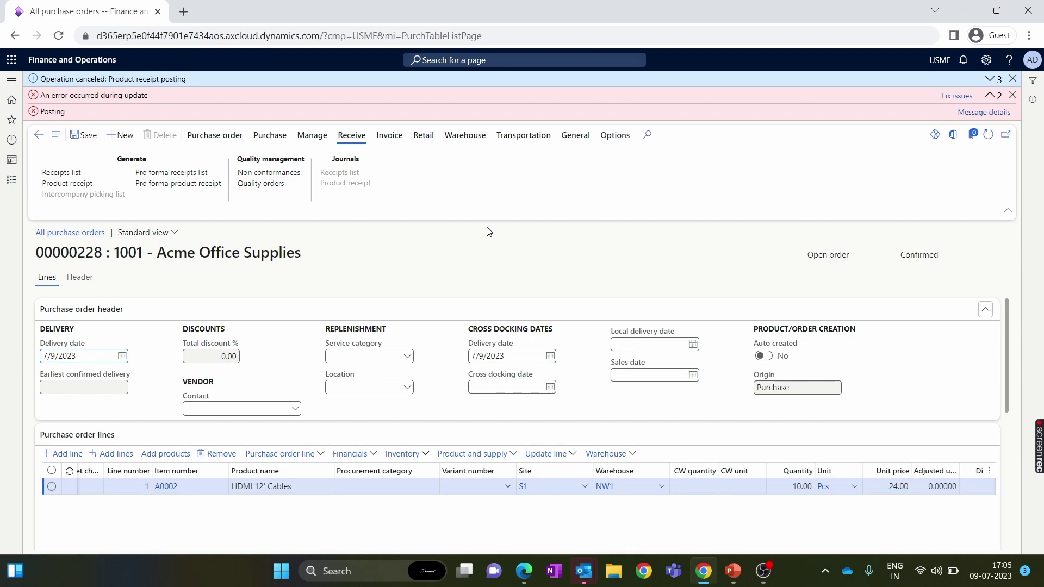